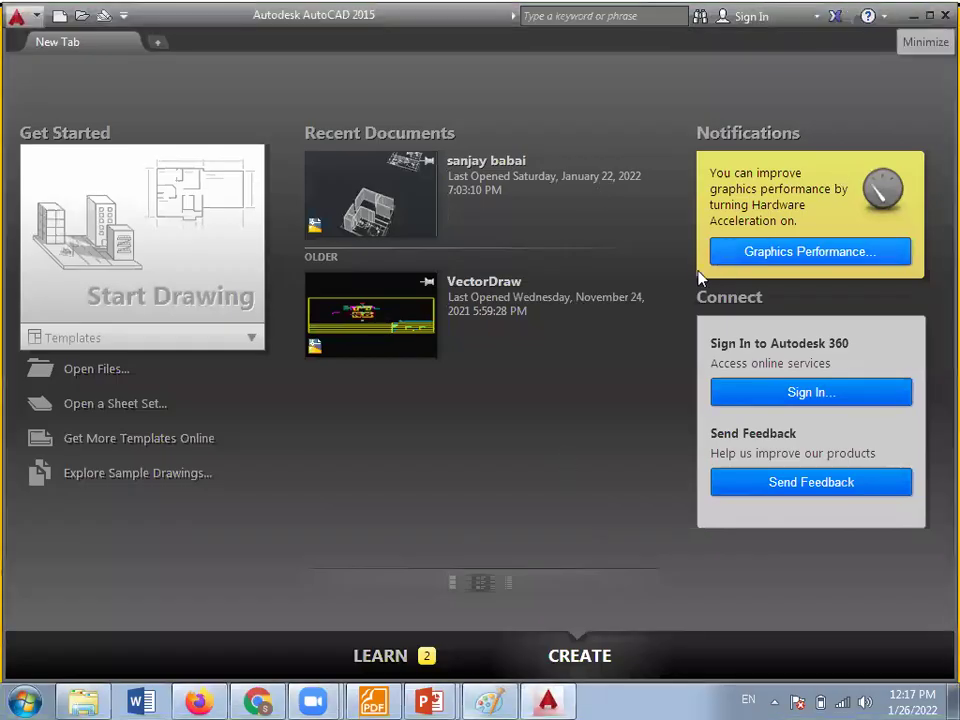
- Minimize the AutoCAD 2015 window to reveal the desktop
click(914, 16)
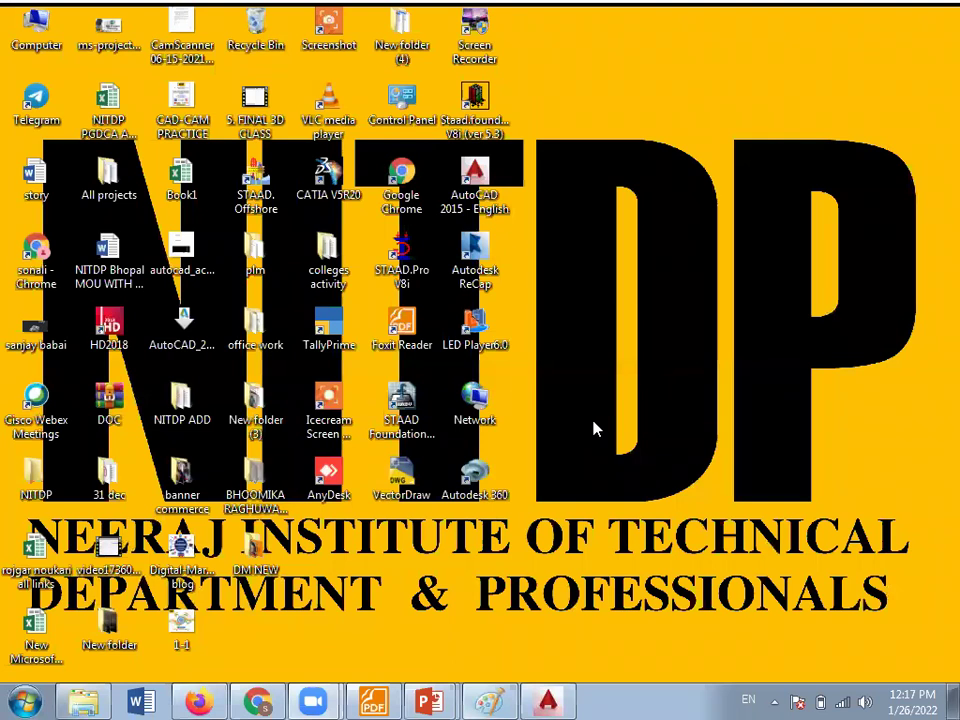
- Restore the AutoCAD 2015 window using its desktop shortcut and taskbar button
click(465, 185)
click(545, 700)
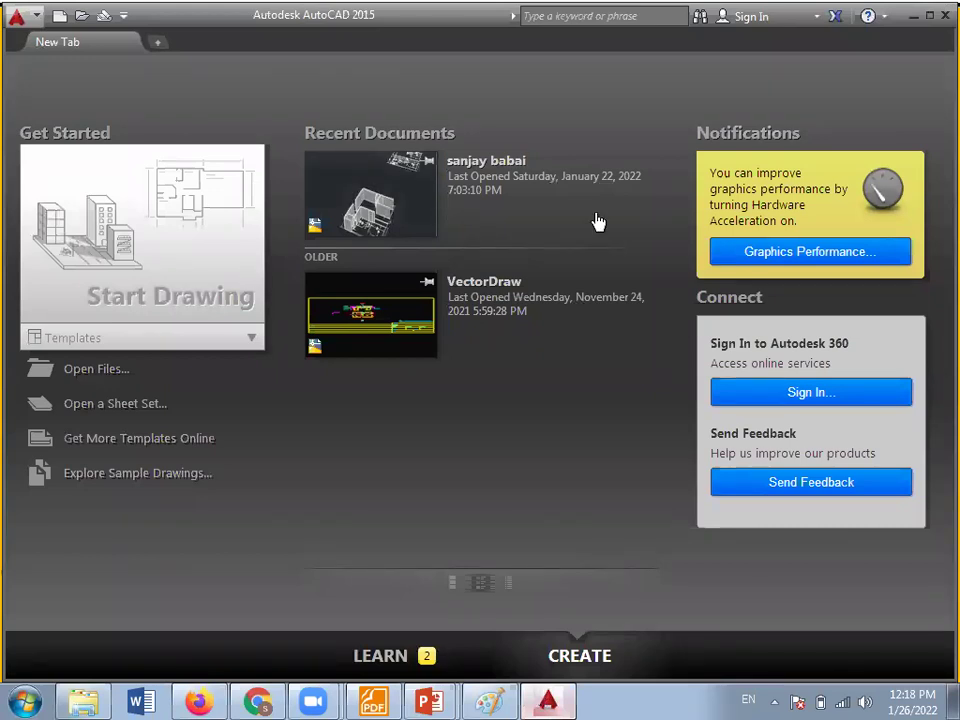
- Start a new blank Drawing1.dwg and close the Instagram notification
click(127, 283)
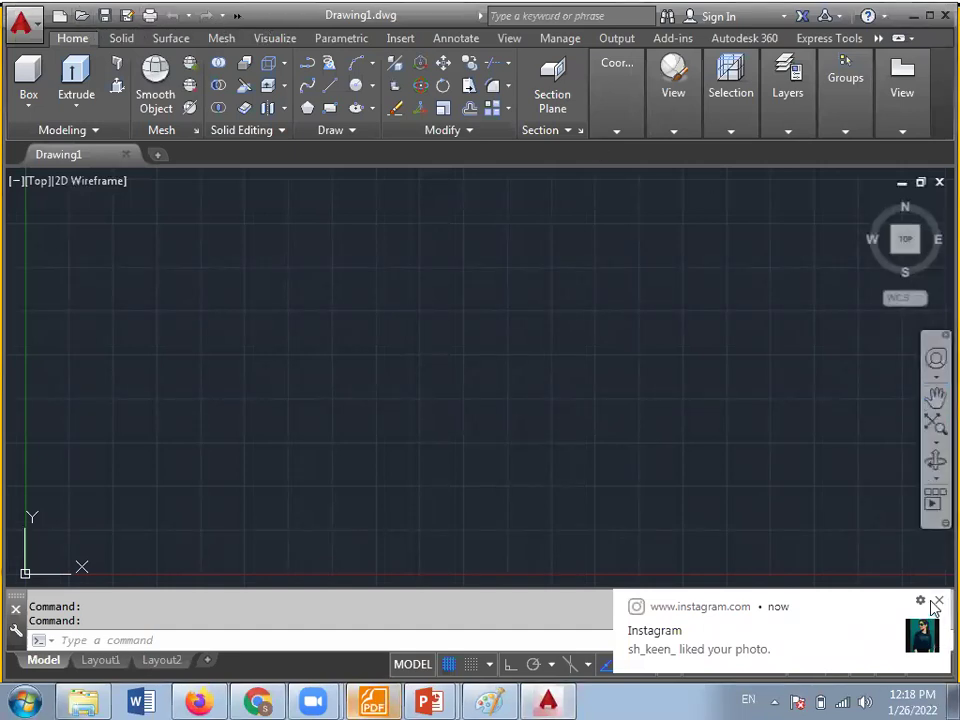
click(938, 601)
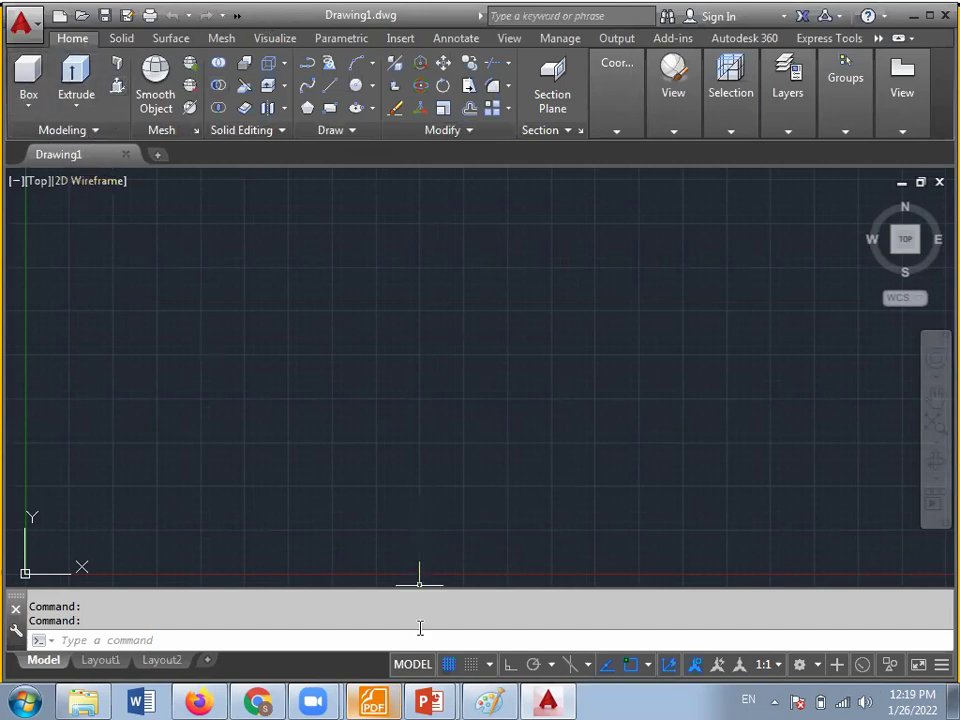
- Scroll the practice PDF back to the simple dimensioned shapes, then minimize Foxit Reader
click(395, 698)
scroll(508, 445, up, 3)
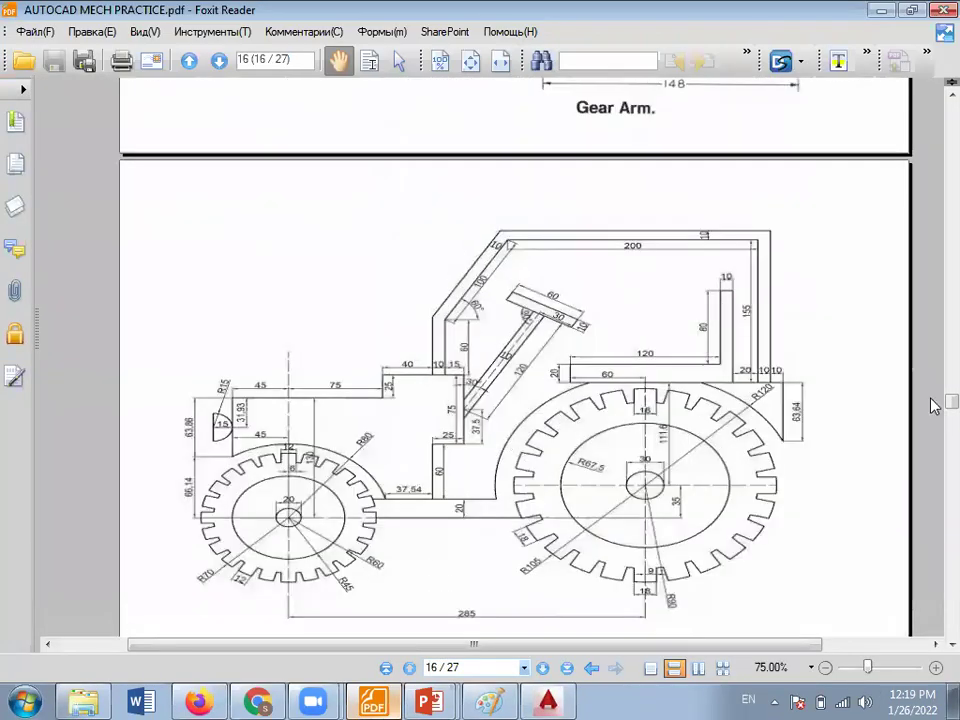
mouse_move(932, 405)
mouse_down()
mouse_move(932, 145)
mouse_move(932, 483)
mouse_move(905, 20)
mouse_up()
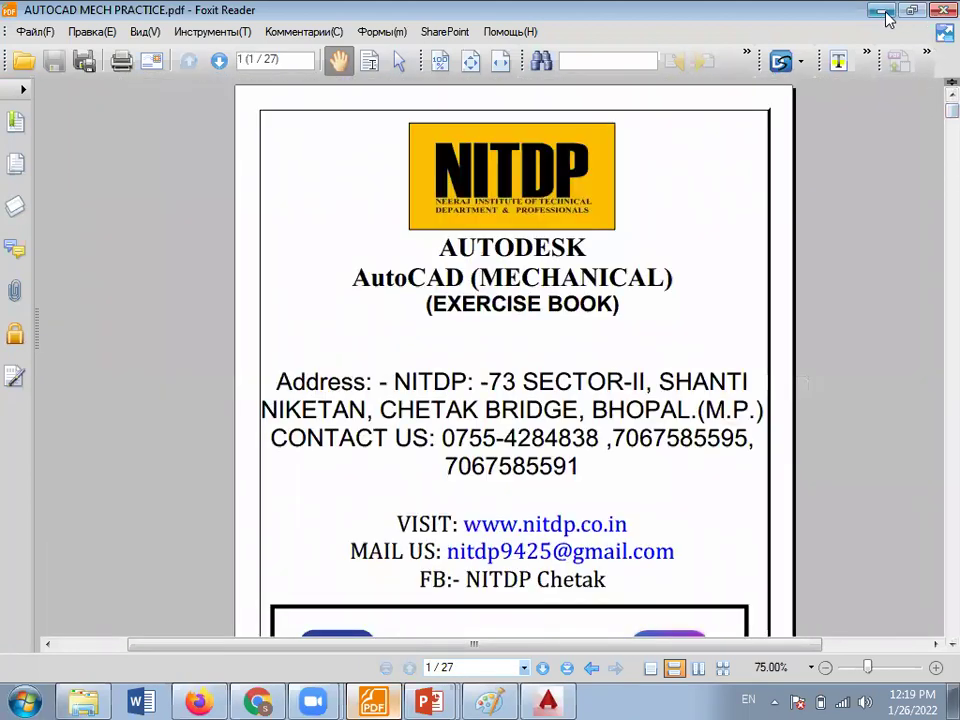
click(882, 10)
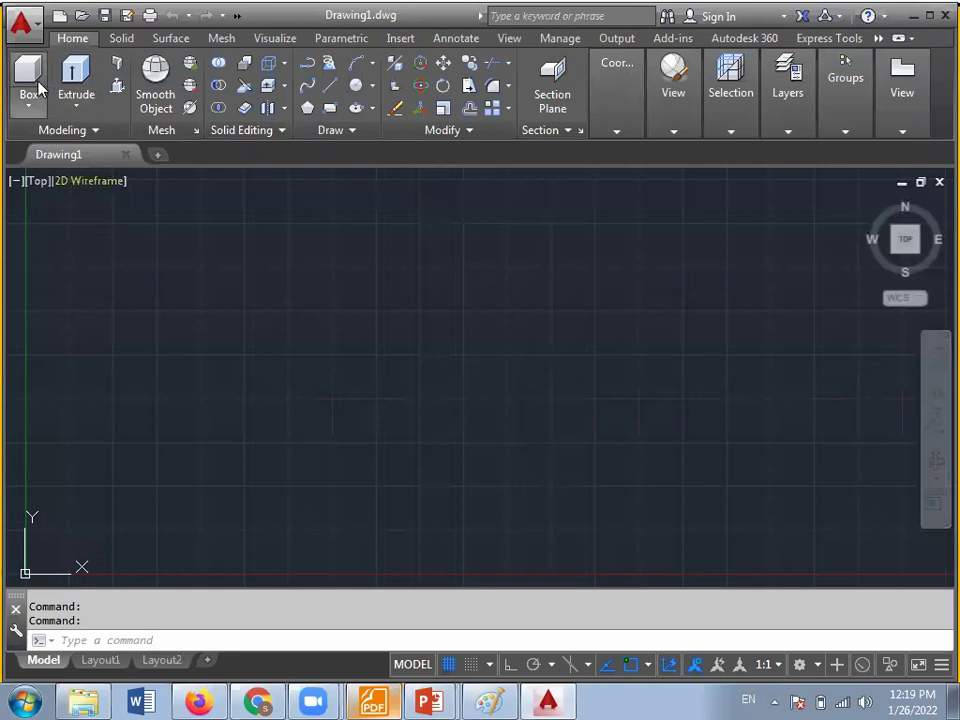
click(787, 95)
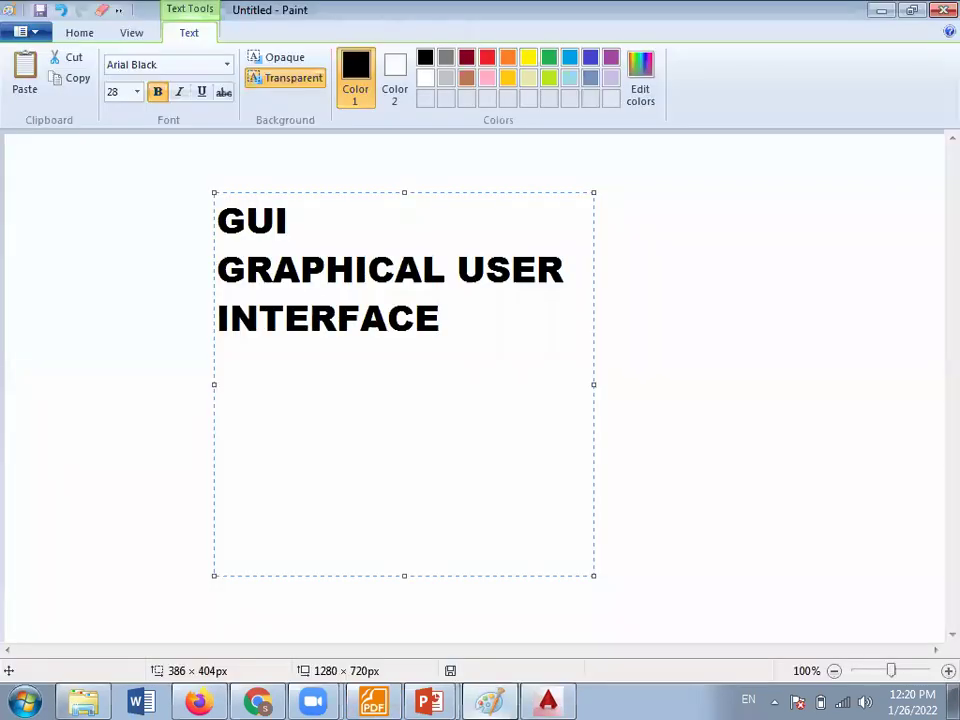
- Add CROSS HAIR and PICK BOX as new lines under GUI in the Paint note
text(CRO)
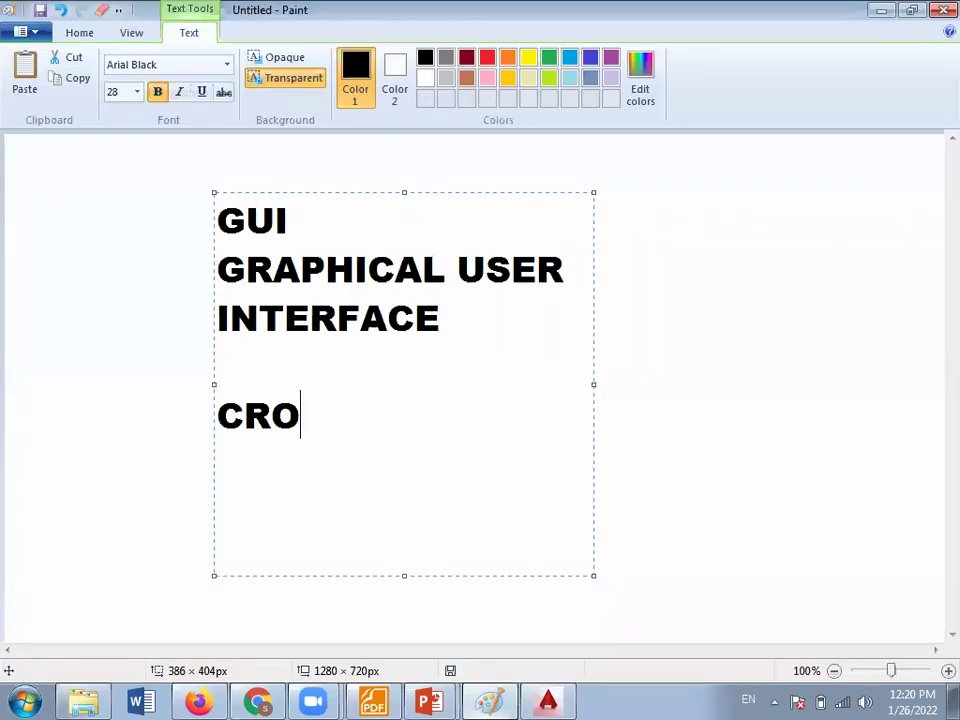
text(SS HAI)
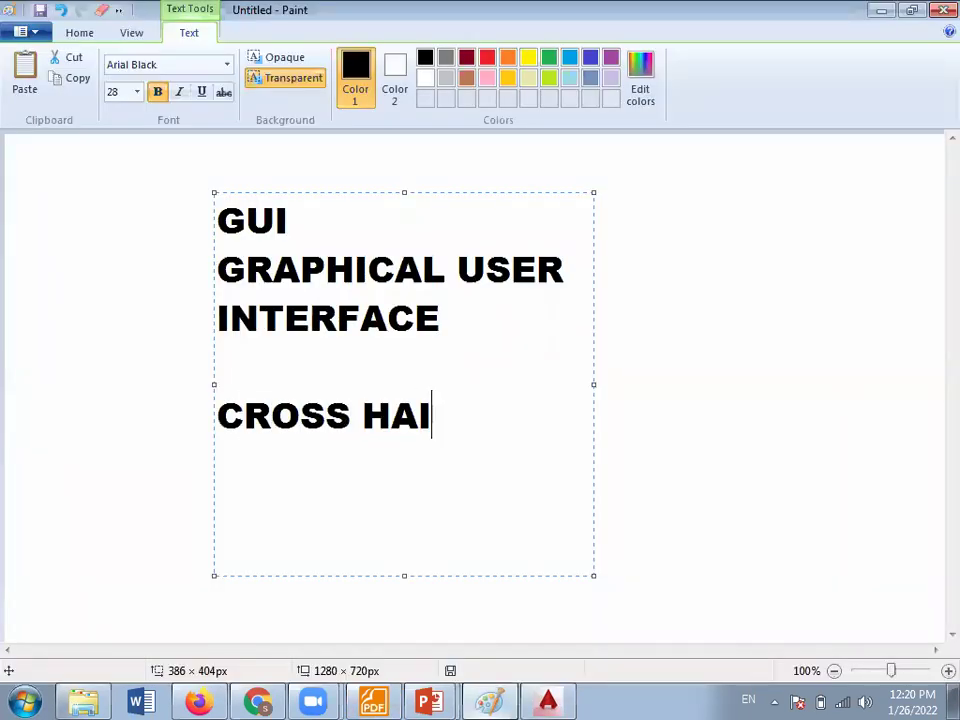
text(R)
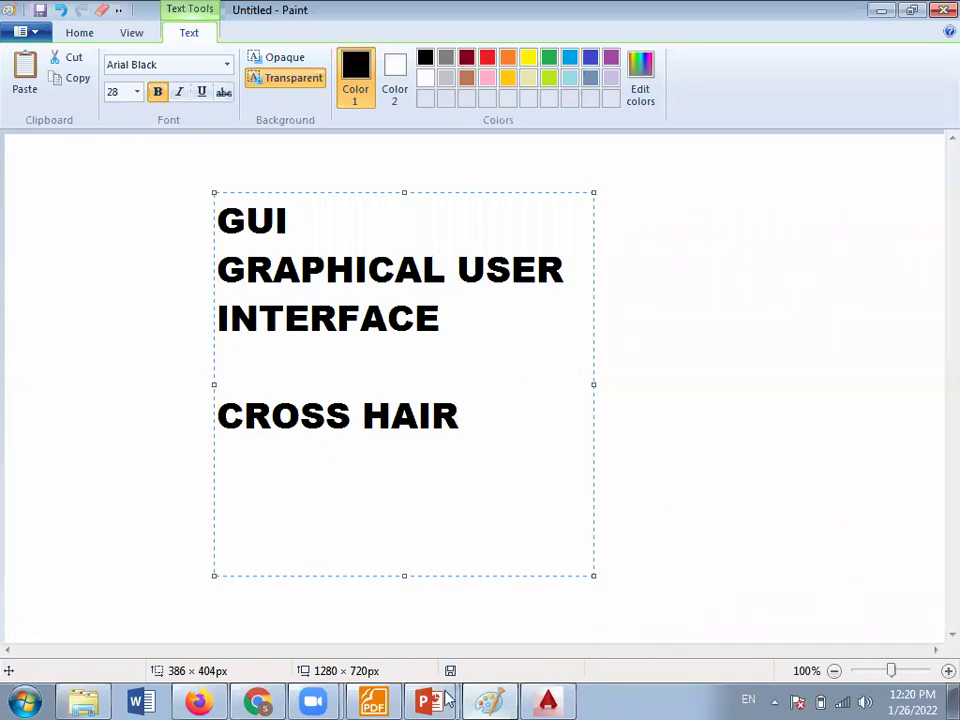
click(533, 698)
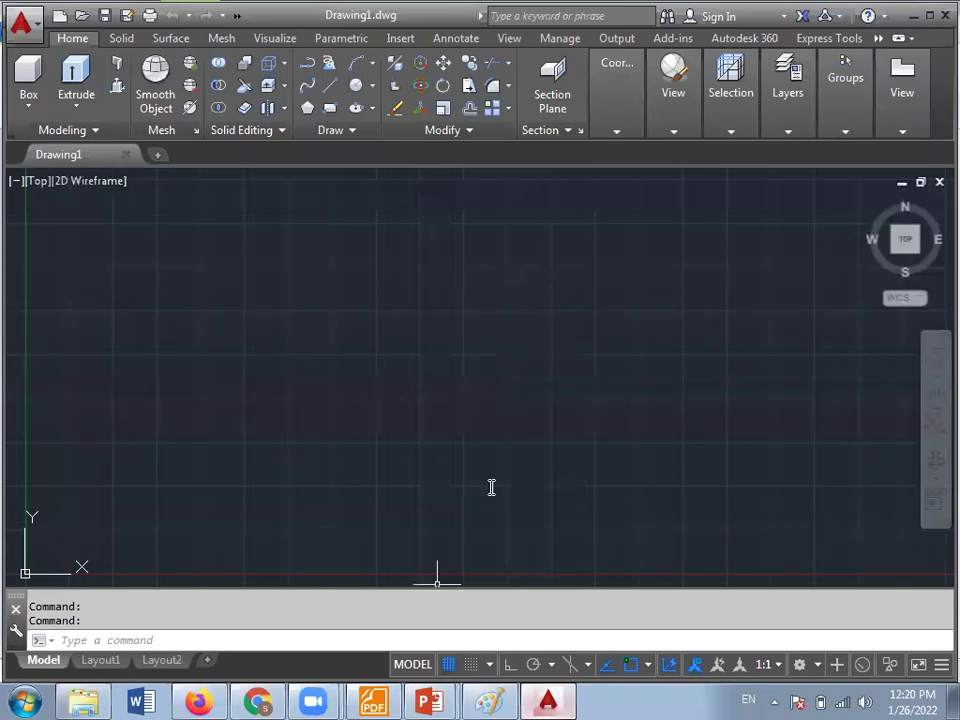
key(alt+Tab)
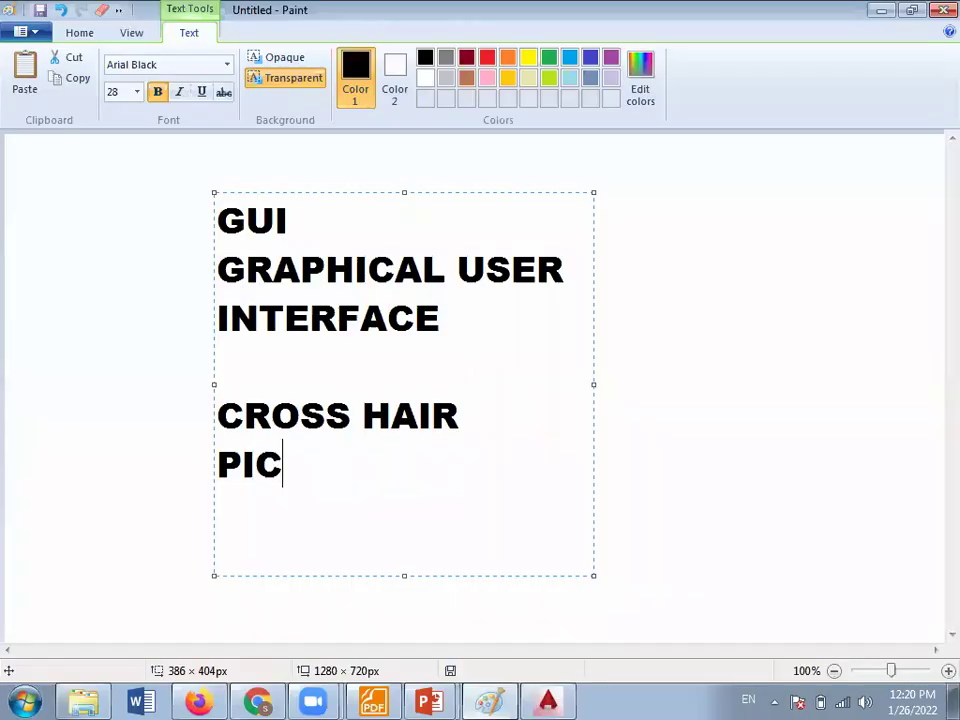
text(L)
key(BackSpace)
text(K )
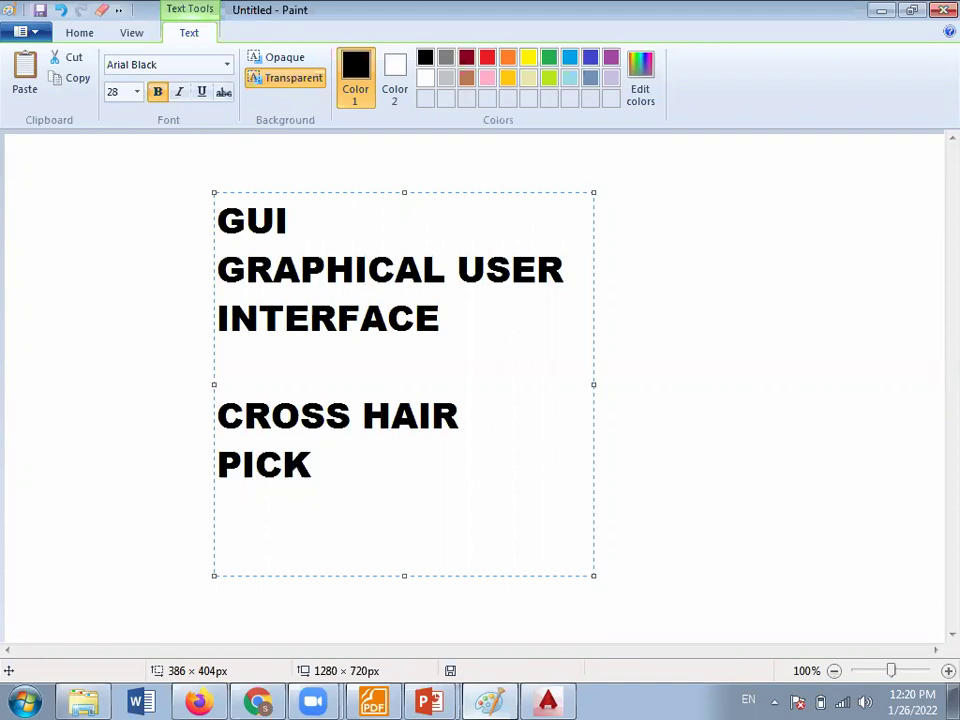
text(BOX)
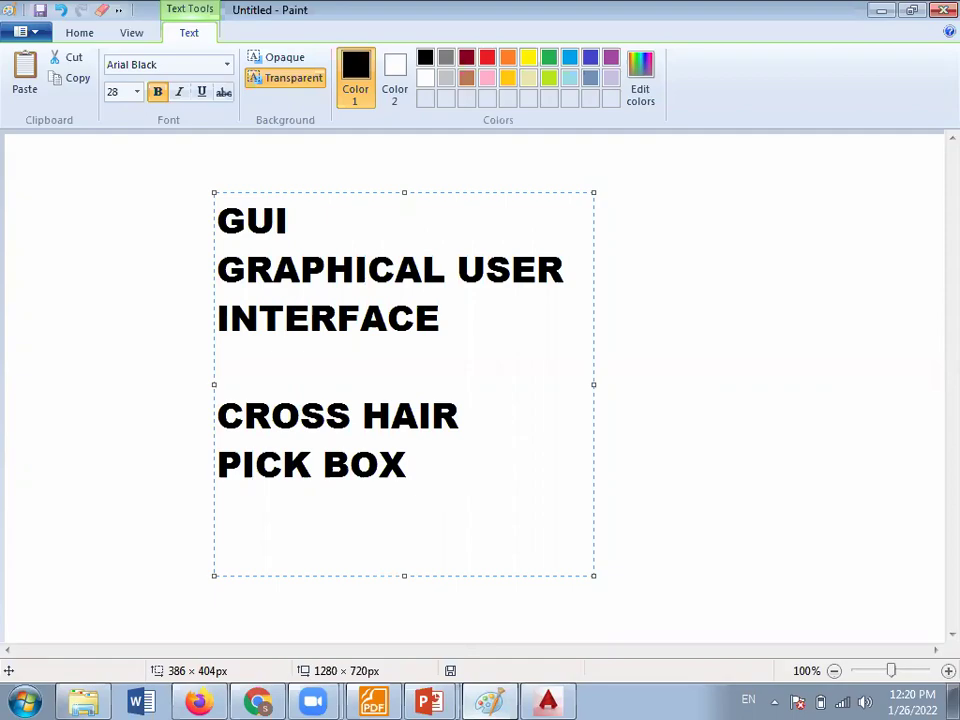
key(alt+Tab)
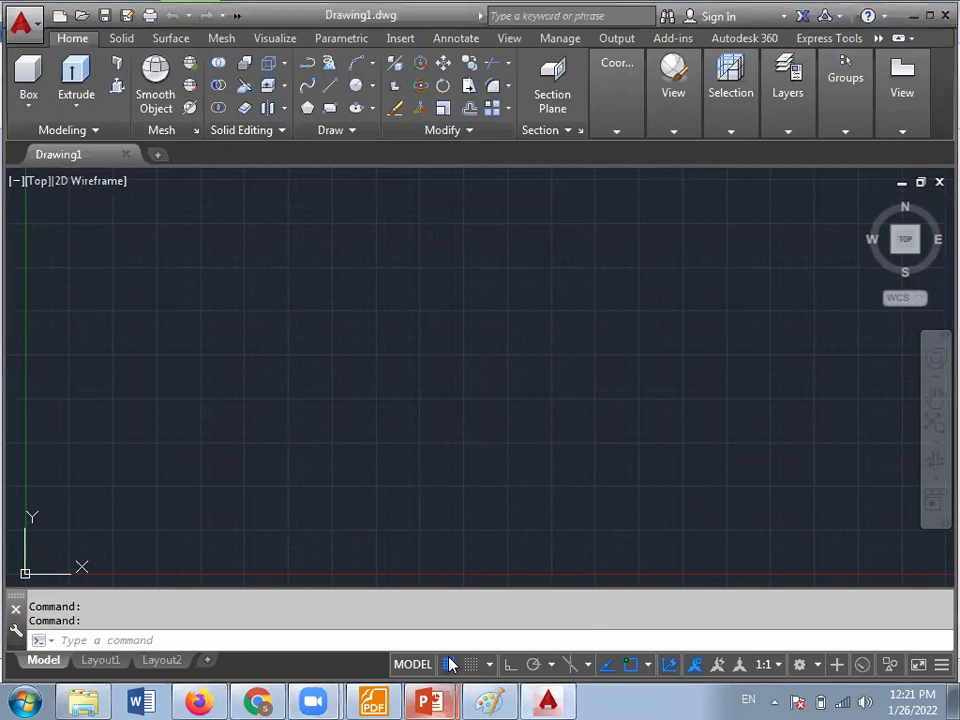
- Turn the Drawing1 grid off, then back on
click(448, 664)
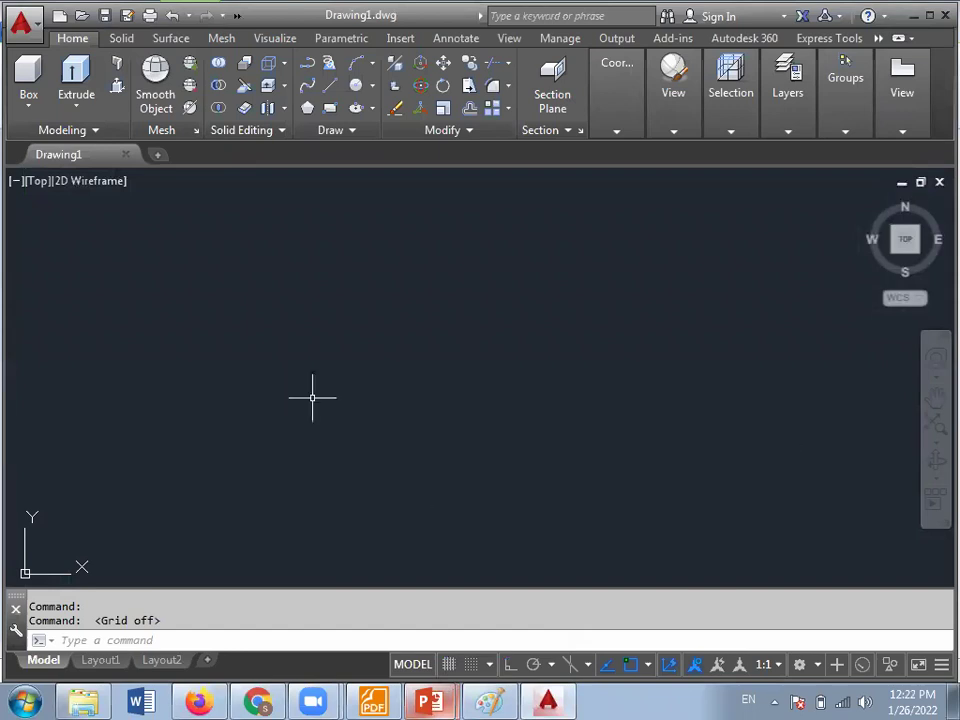
click(453, 665)
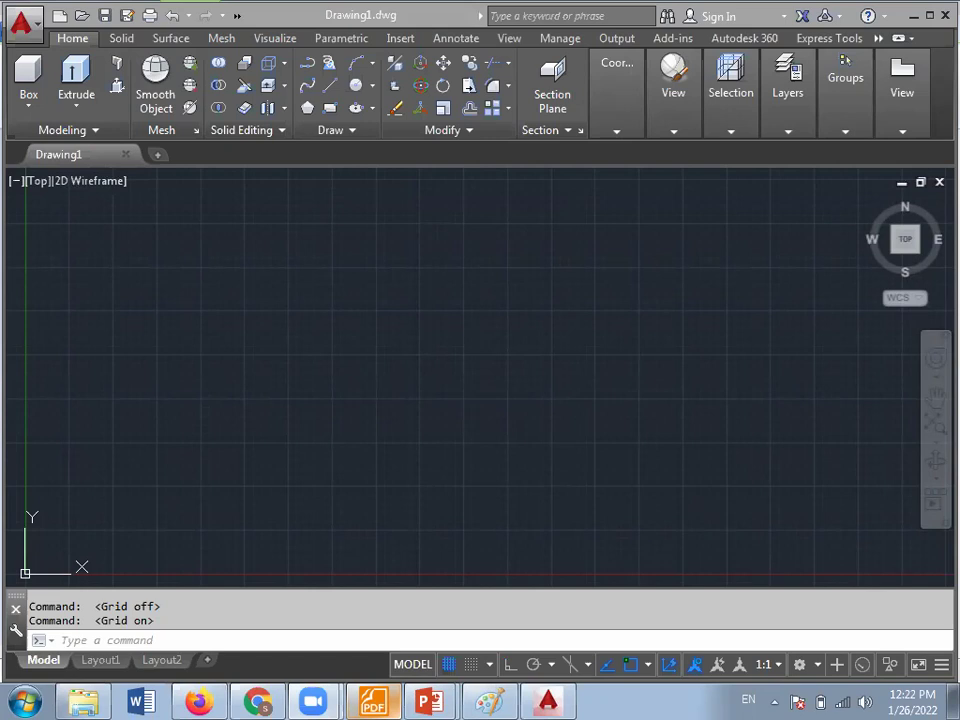
scroll(480, 380, up, 1)
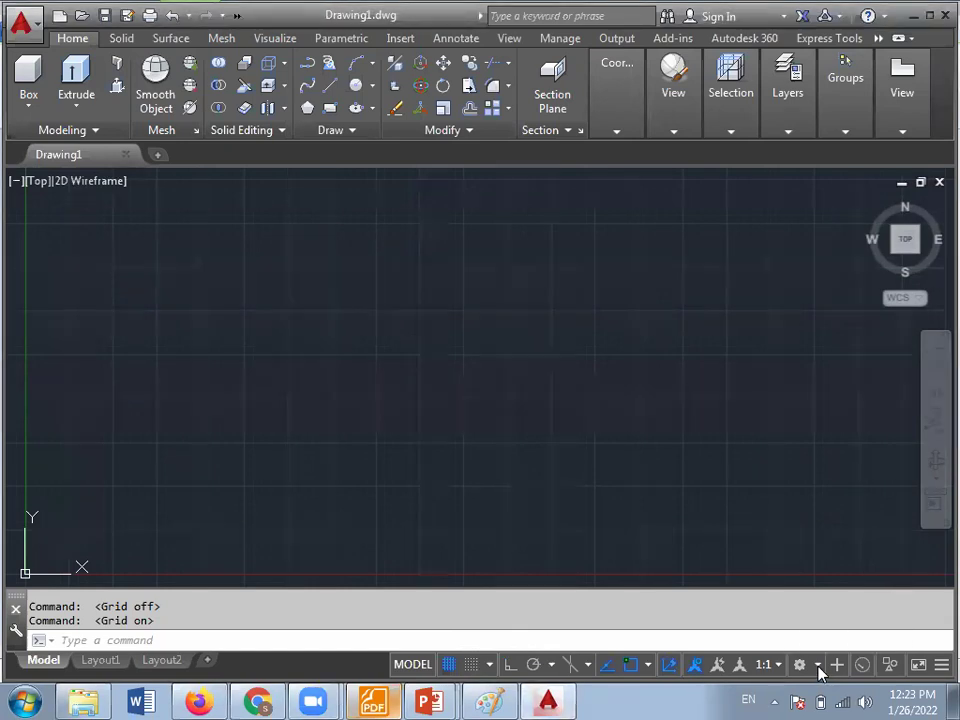
- Open the workspace list, close it, then reopen it with 3D Modeling current
click(818, 667)
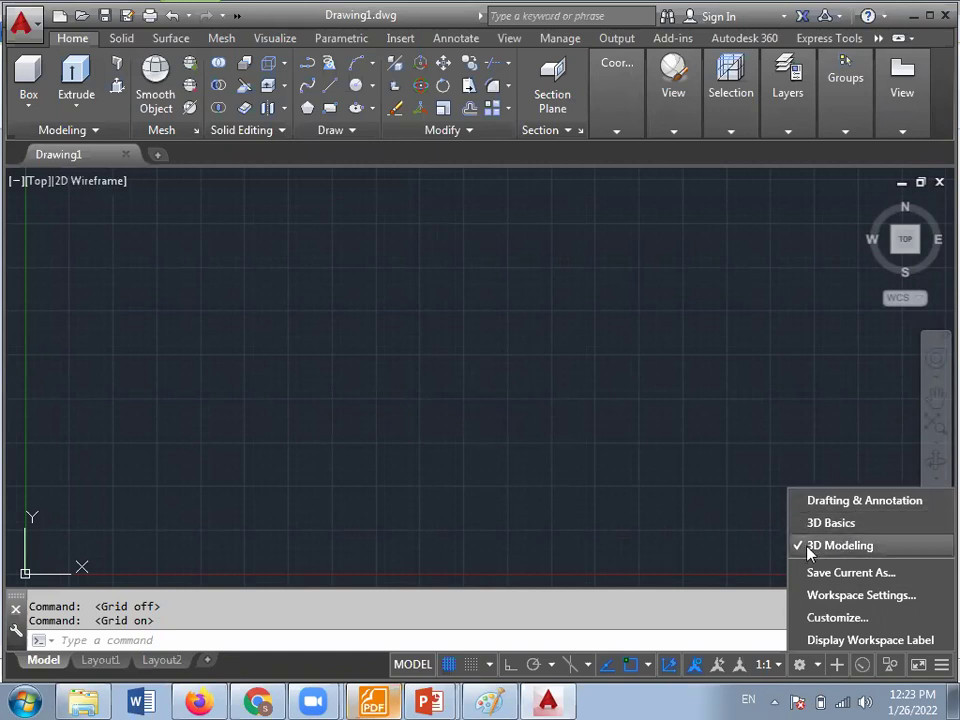
click(681, 696)
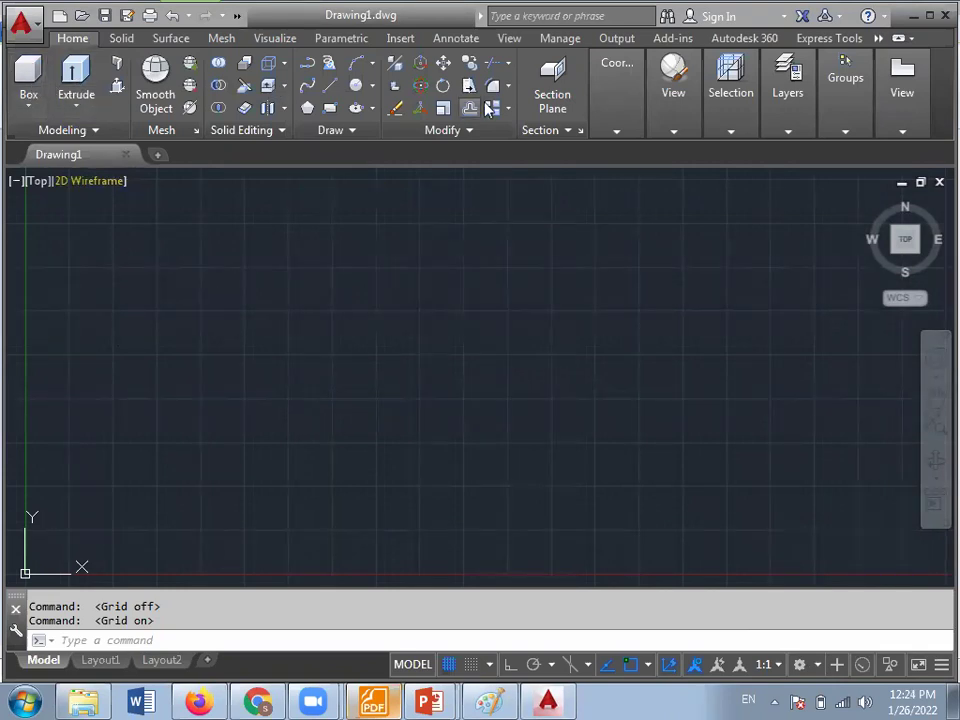
click(818, 666)
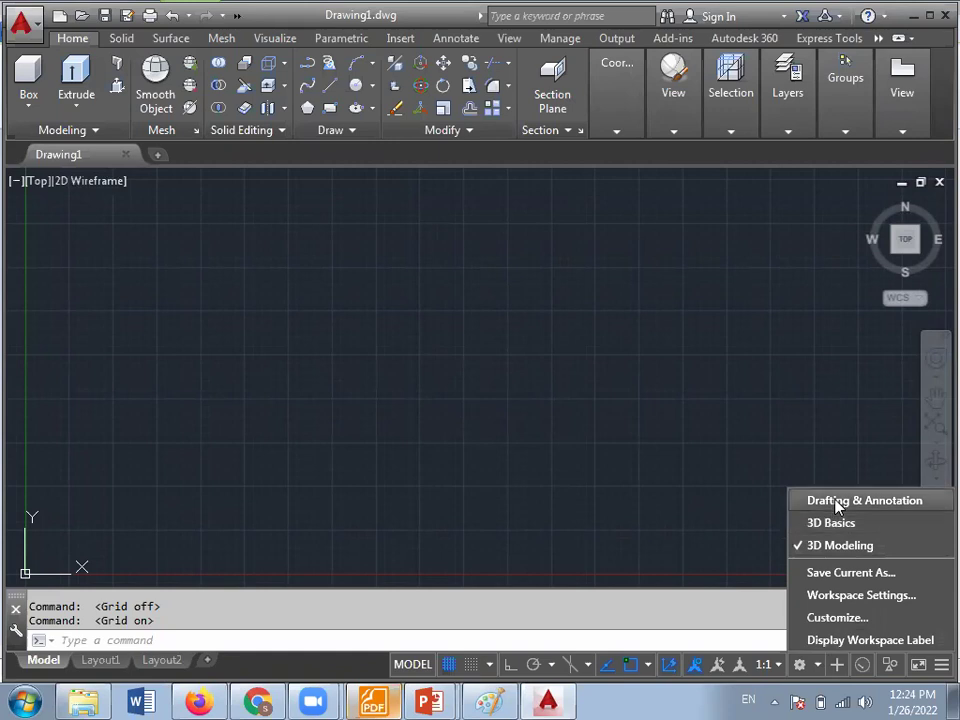
- Choose Drafting & Annotation from the workspace list
click(837, 502)
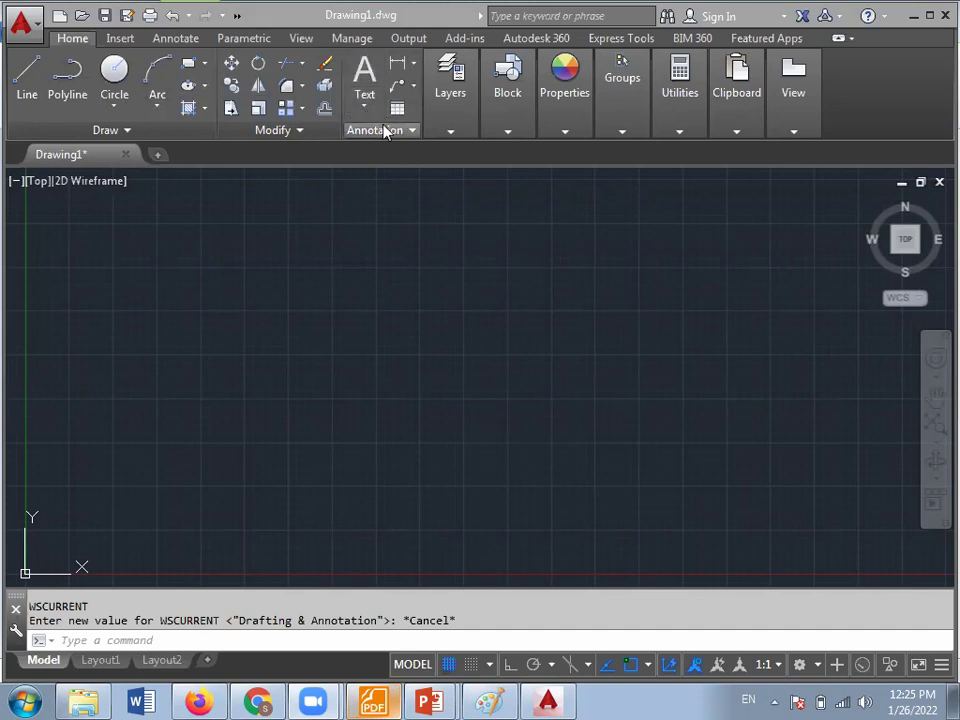
- Expand and collapse the Layers panel, cancel the stray selection, and switch to Chrome
click(450, 133)
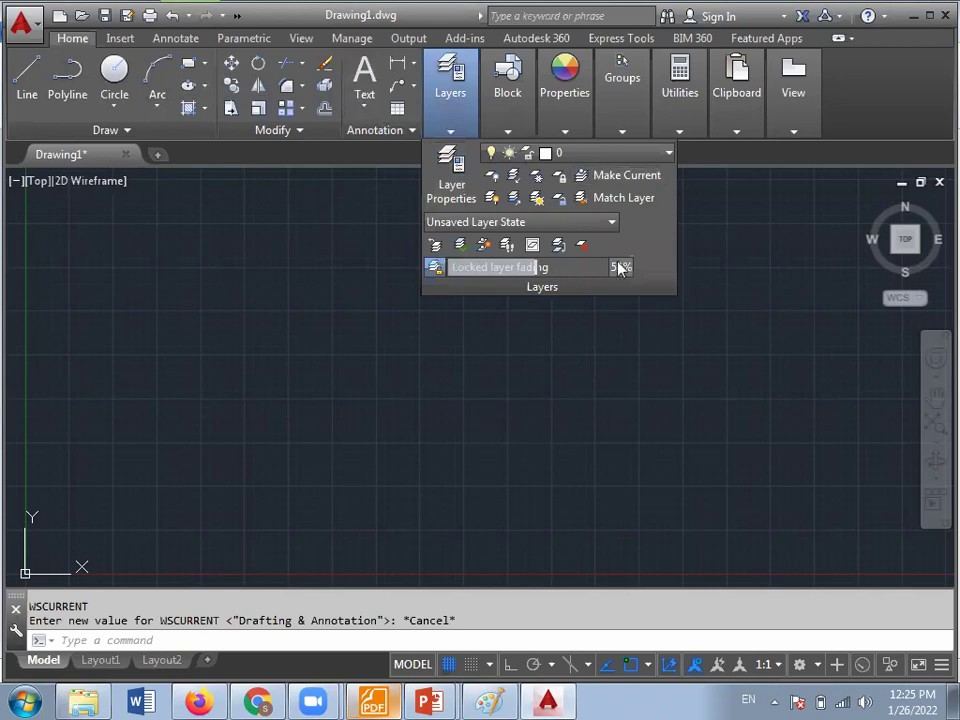
click(612, 388)
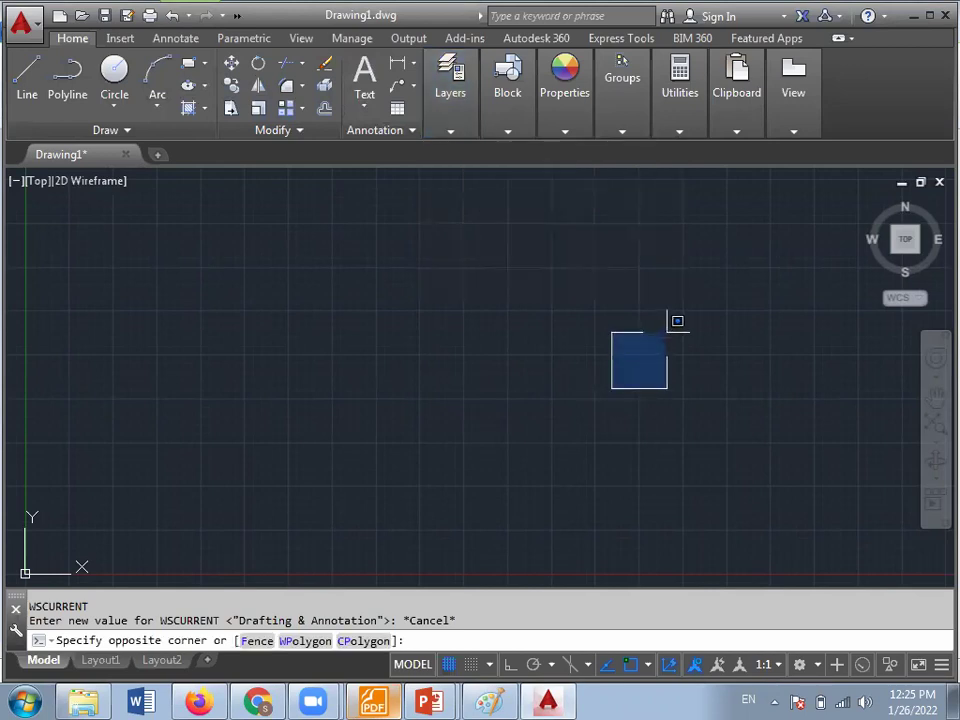
key(Escape)
key(Escape)
key(Escape)
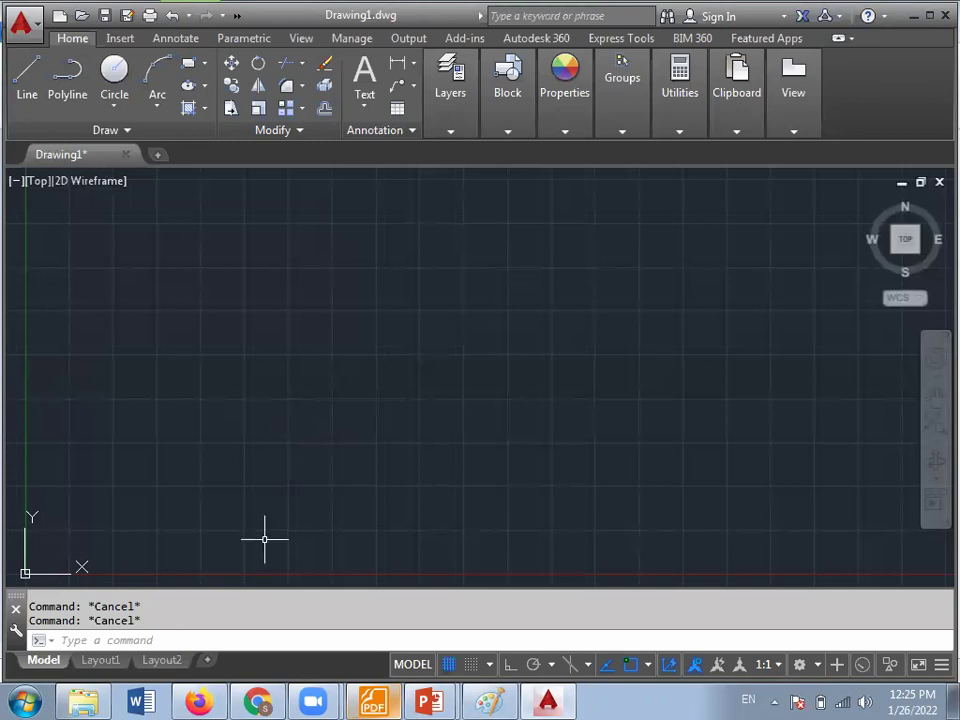
click(257, 702)
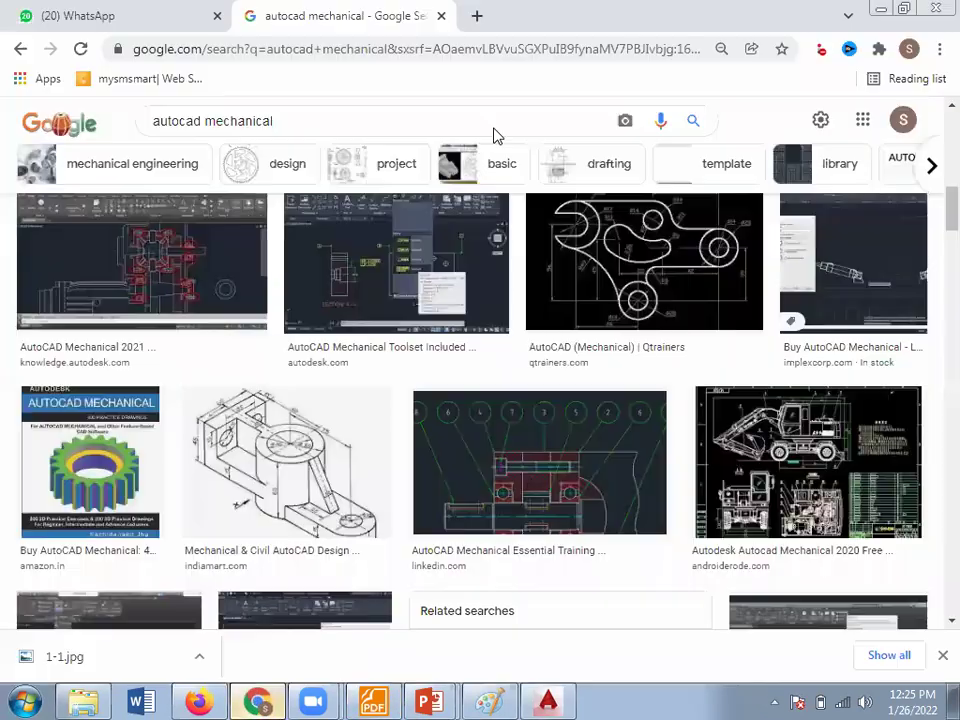
- In a new tab, search Google for 'keyword research tool'
click(479, 15)
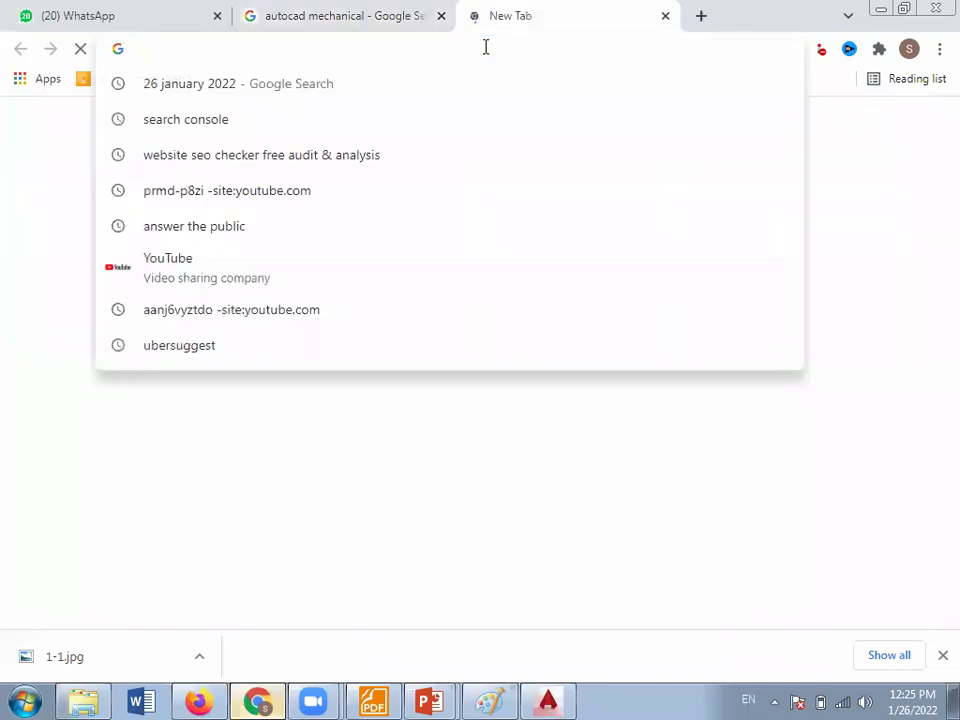
text(KEY)
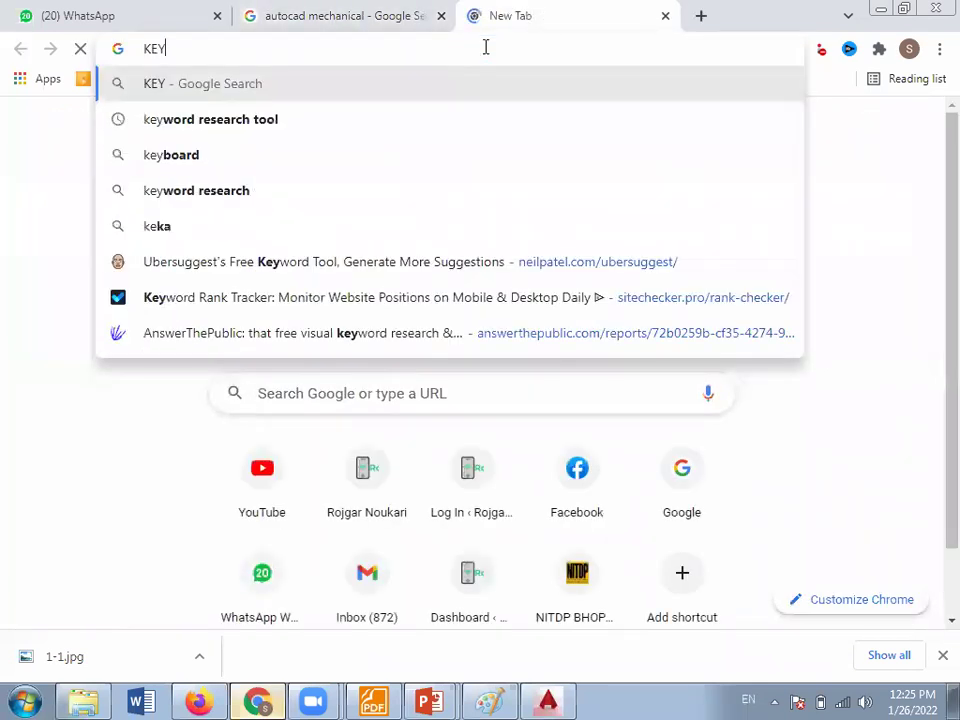
key(Down)
key(Return)
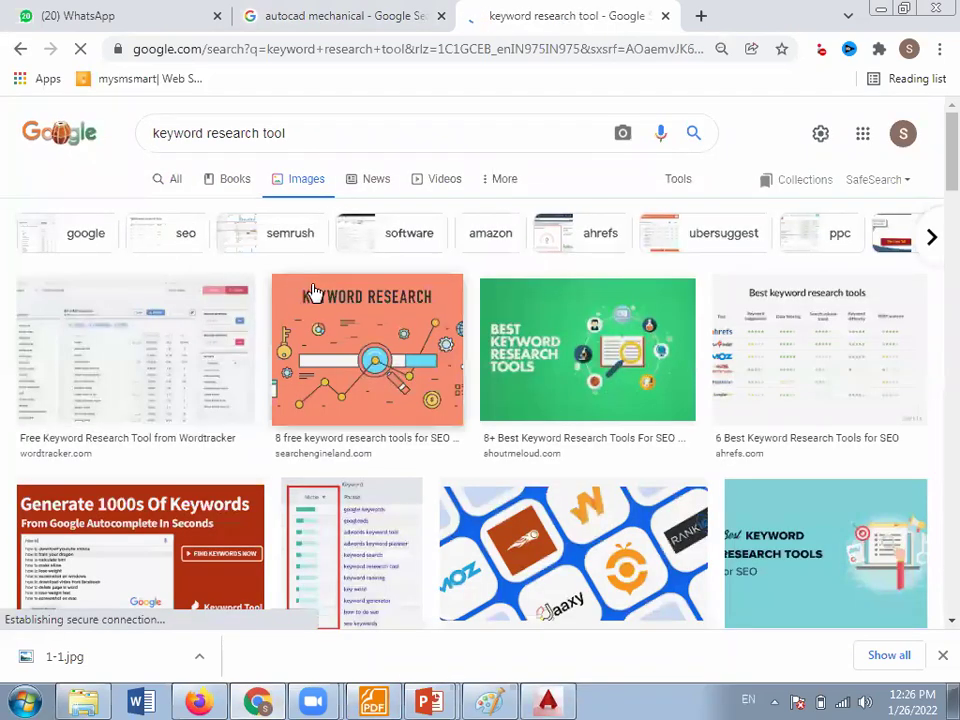
- Change the query to 'keyword IMAGE', search, and browse the image results
click(300, 133)
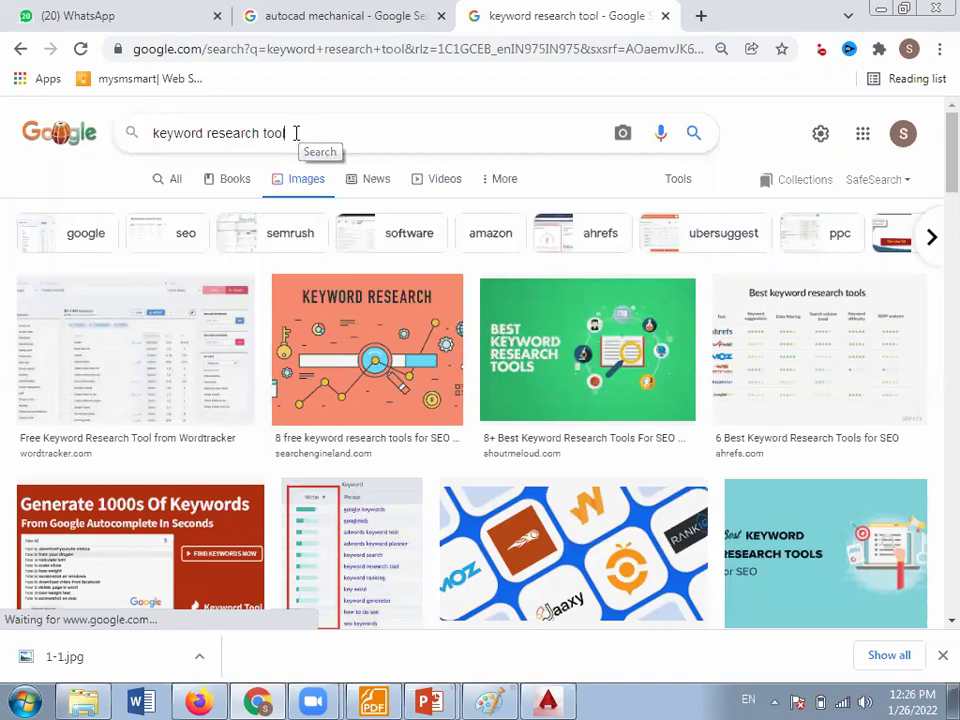
key(BackSpace)
key(BackSpace)
key(BackSpace)
key(BackSpace)
key(BackSpace)
key(BackSpace)
key(BackSpace)
key(BackSpace)
key(BackSpace)
key(BackSpace)
key(BackSpace)
key(BackSpace)
key(BackSpace)
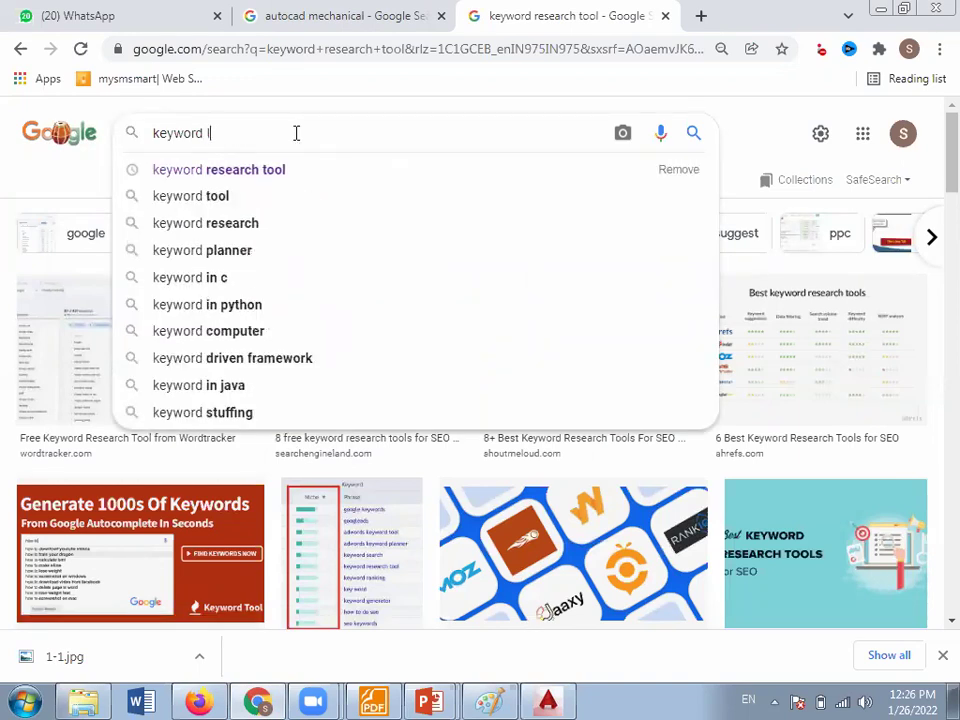
text(MAGE)
key(Return)
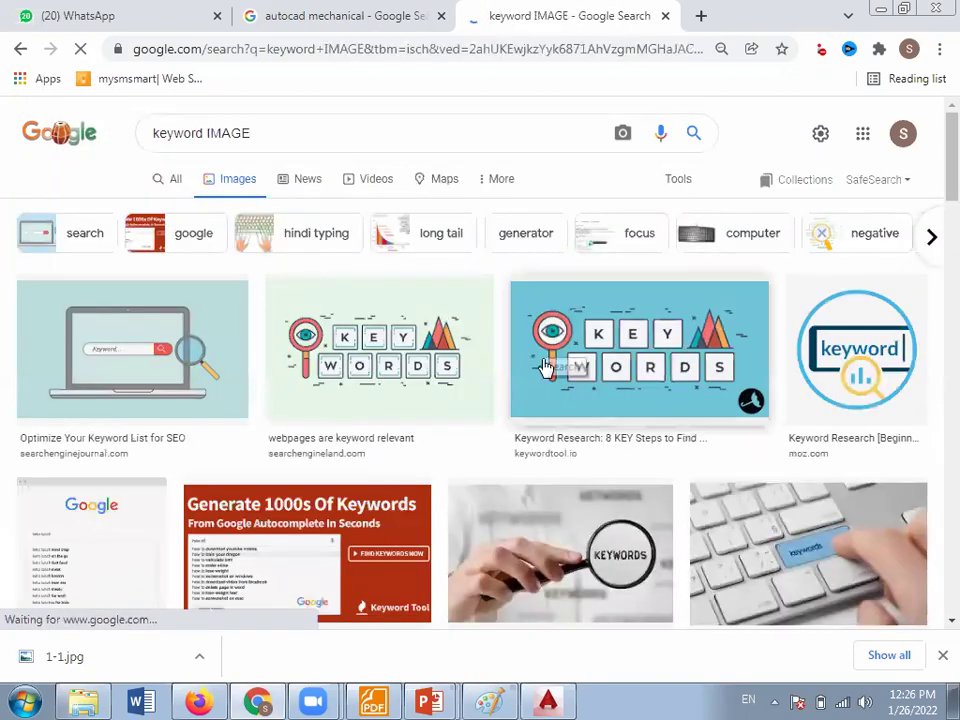
scroll(530, 375, down, 4)
scroll(431, 392, down, 5)
scroll(414, 418, down, 5)
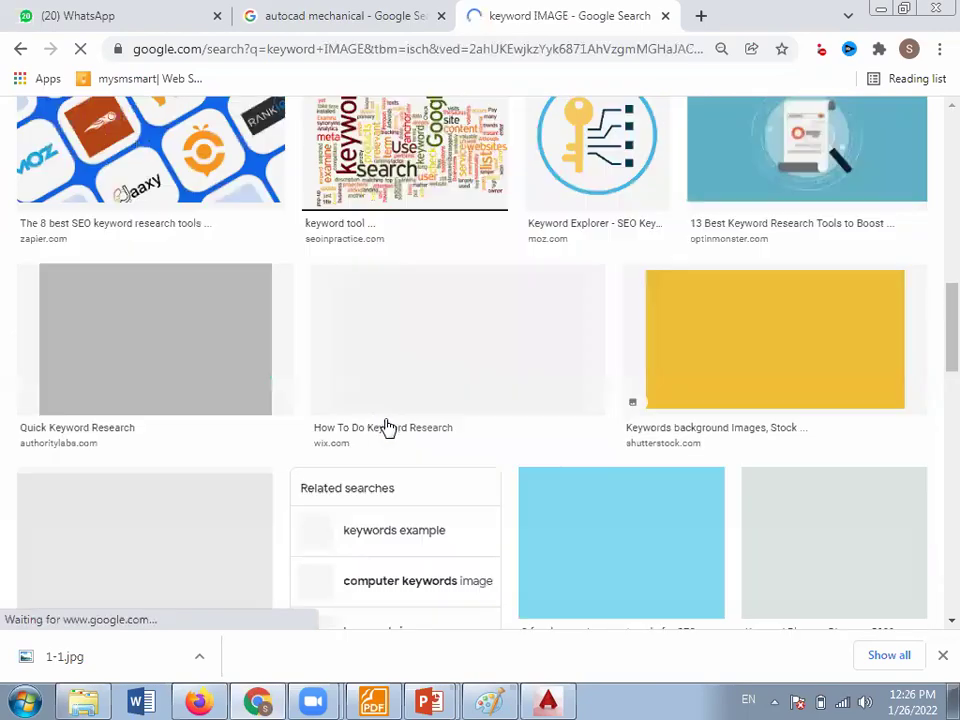
scroll(310, 435, up, 4)
scroll(312, 437, down, 5)
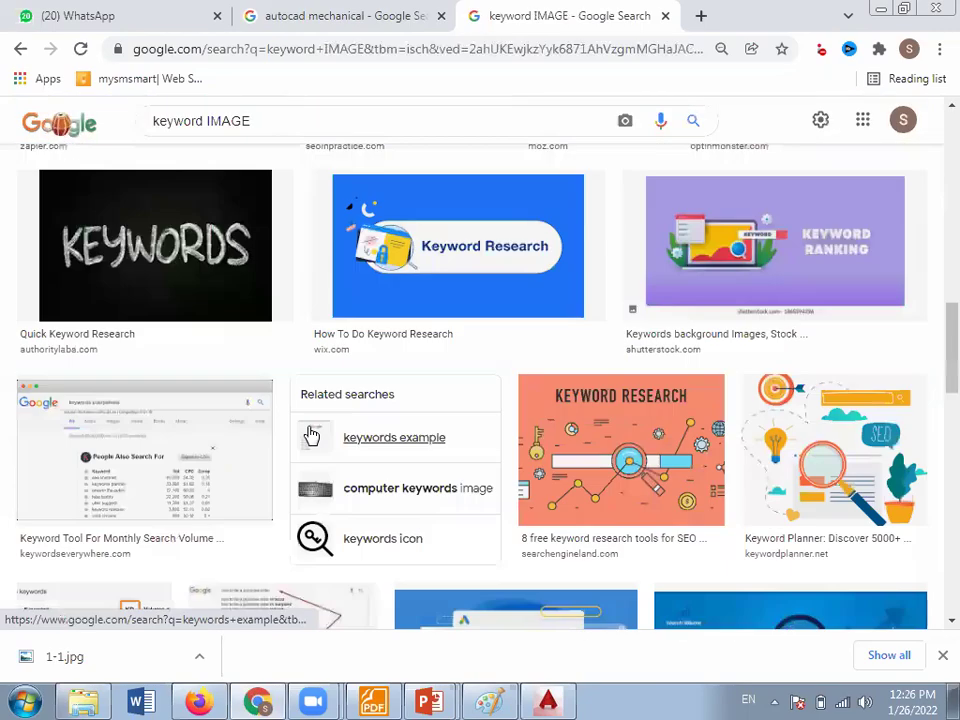
scroll(312, 437, down, 3)
scroll(315, 428, down, 4)
scroll(317, 428, down, 4)
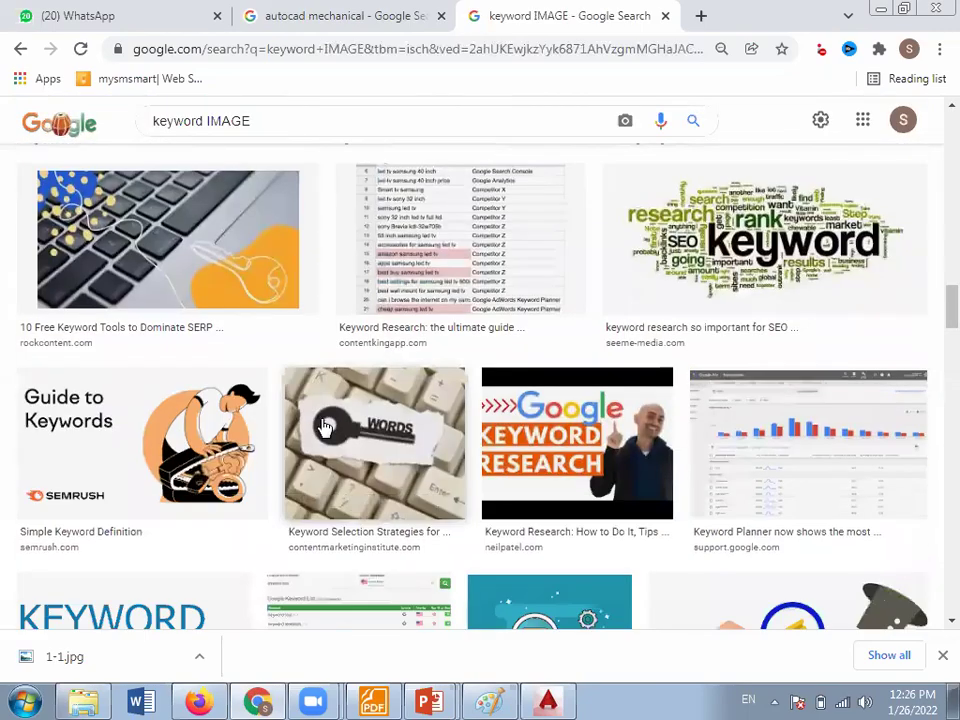
scroll(330, 436, down, 5)
scroll(336, 438, down, 5)
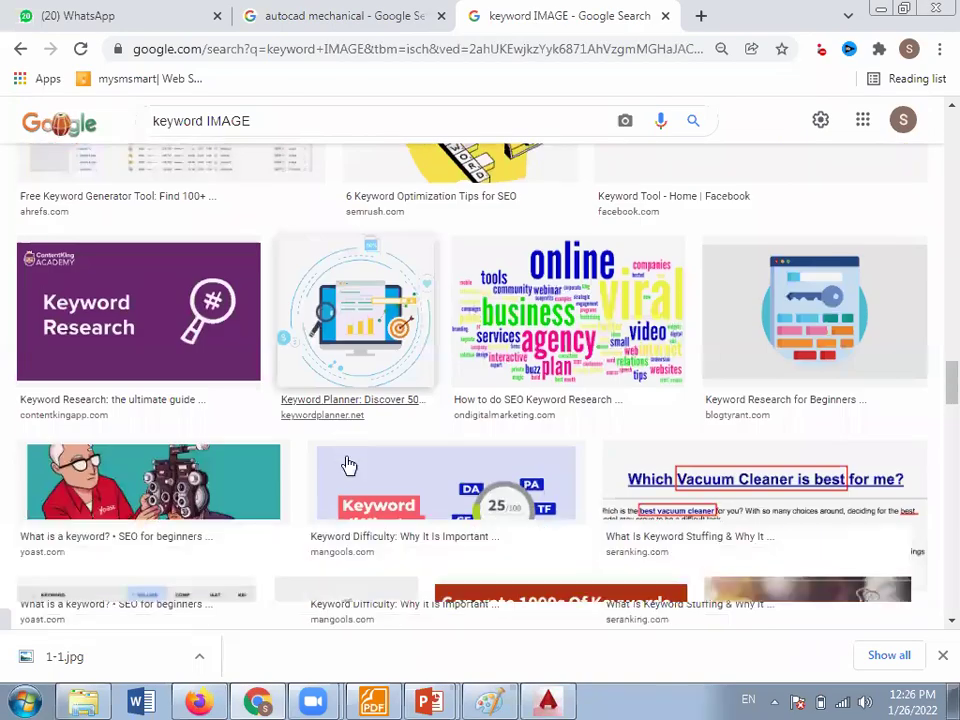
scroll(349, 465, down, 4)
scroll(349, 465, up, 4)
scroll(349, 465, down, 6)
scroll(350, 465, up, 2)
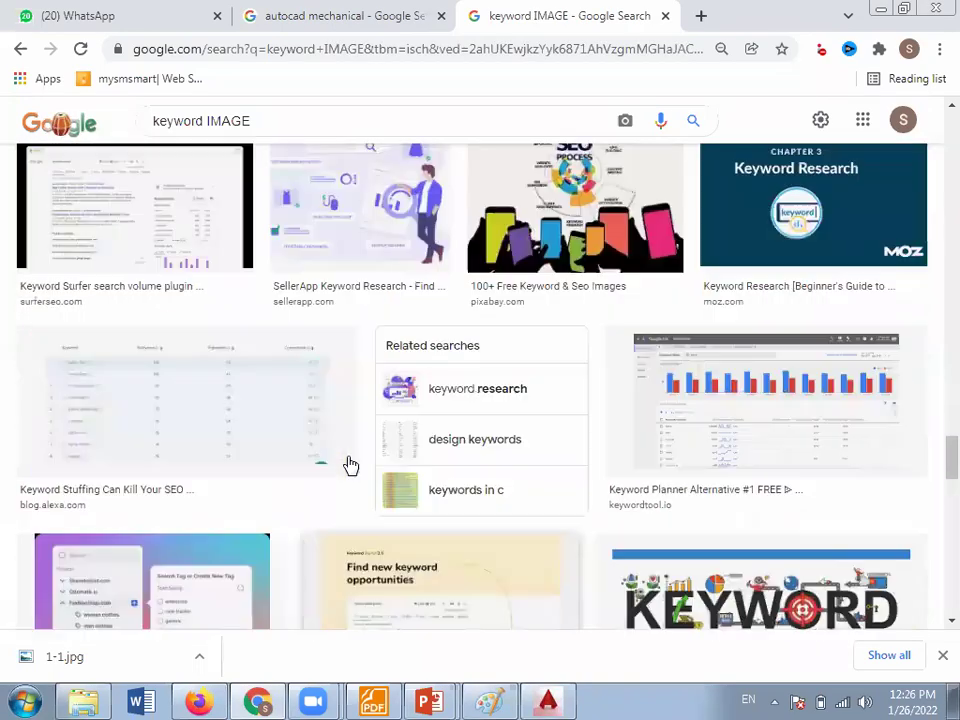
scroll(349, 465, up, 5)
scroll(349, 465, up, 5)
scroll(349, 465, up, 3)
scroll(349, 465, up, 5)
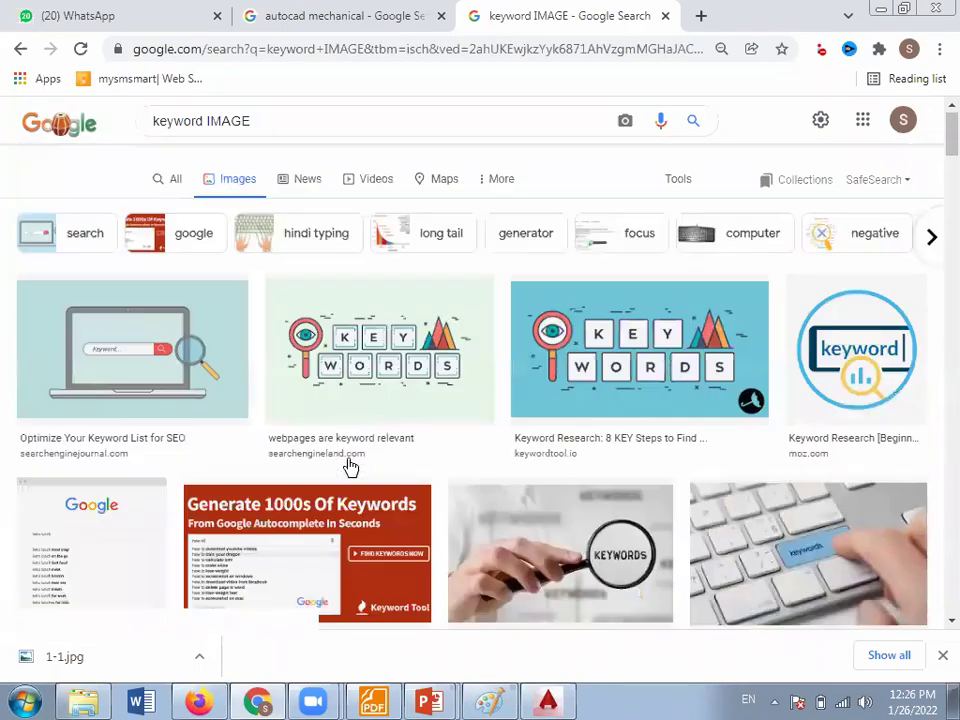
- Replace the image query with 'keyboard layout' using the suggestions and run the search
click(259, 138)
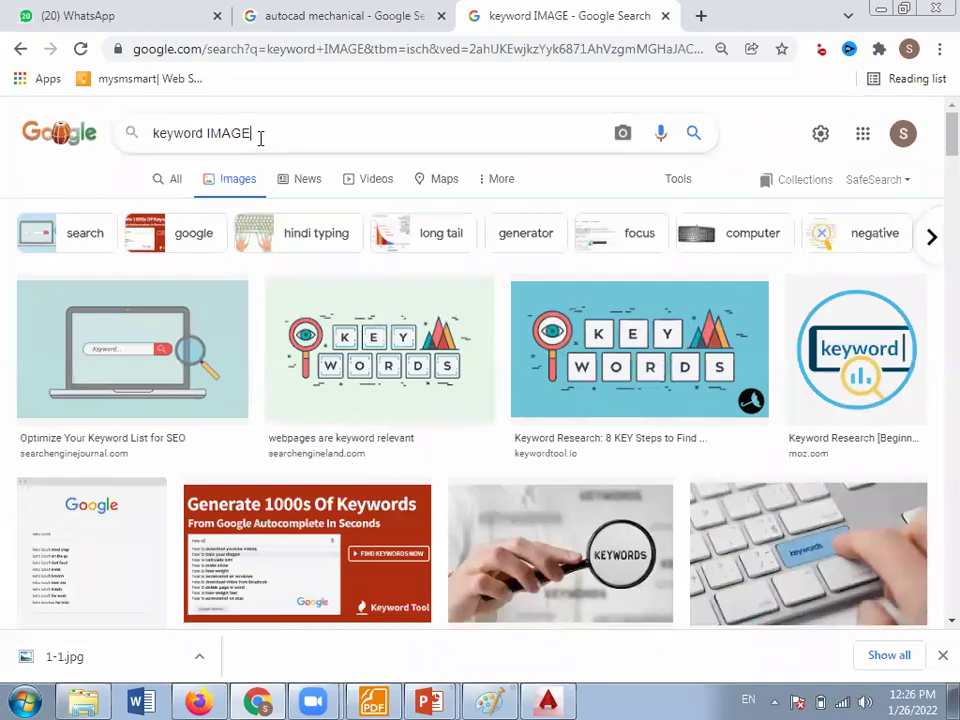
key(BackSpace)
key(BackSpace)
key(BackSpace)
key(BackSpace)
key(BackSpace)
key(BackSpace)
key(BackSpace)
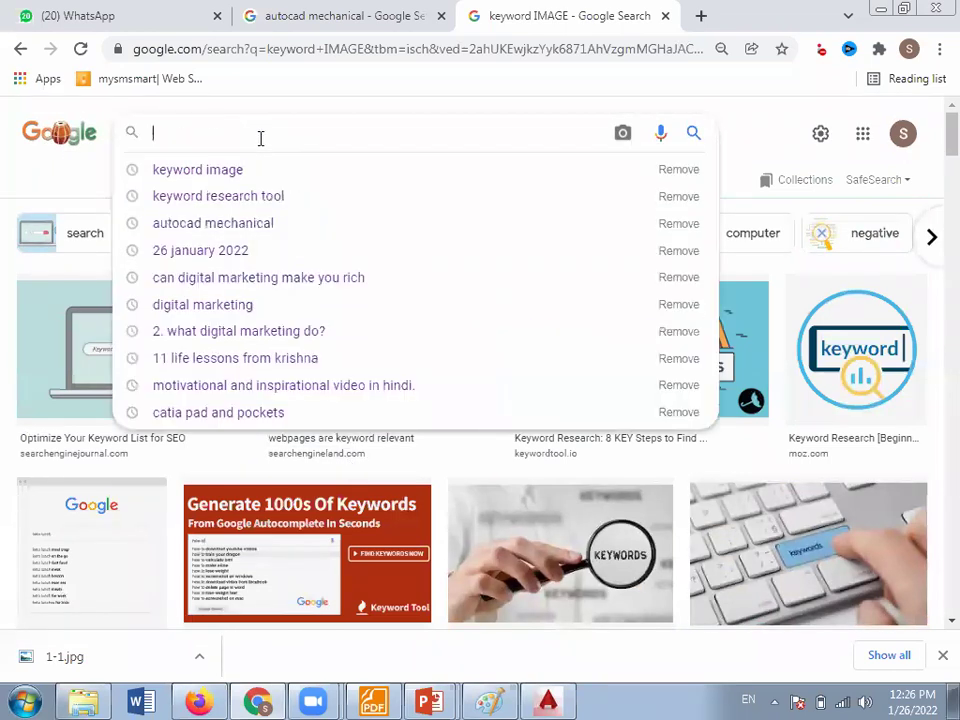
text(KEYB)
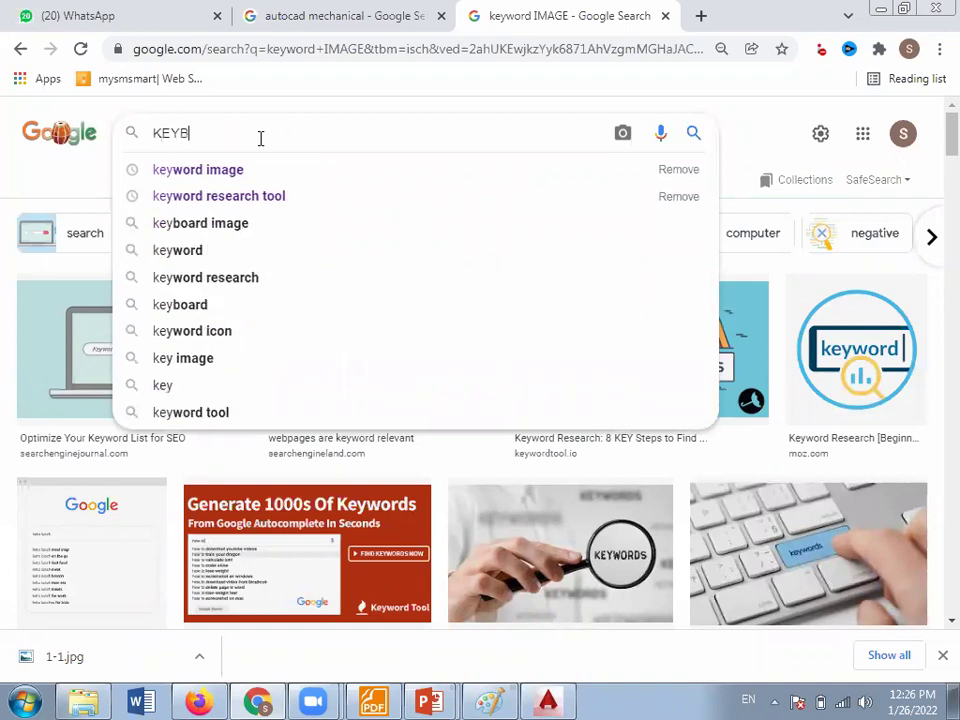
key(Down)
key(Down)
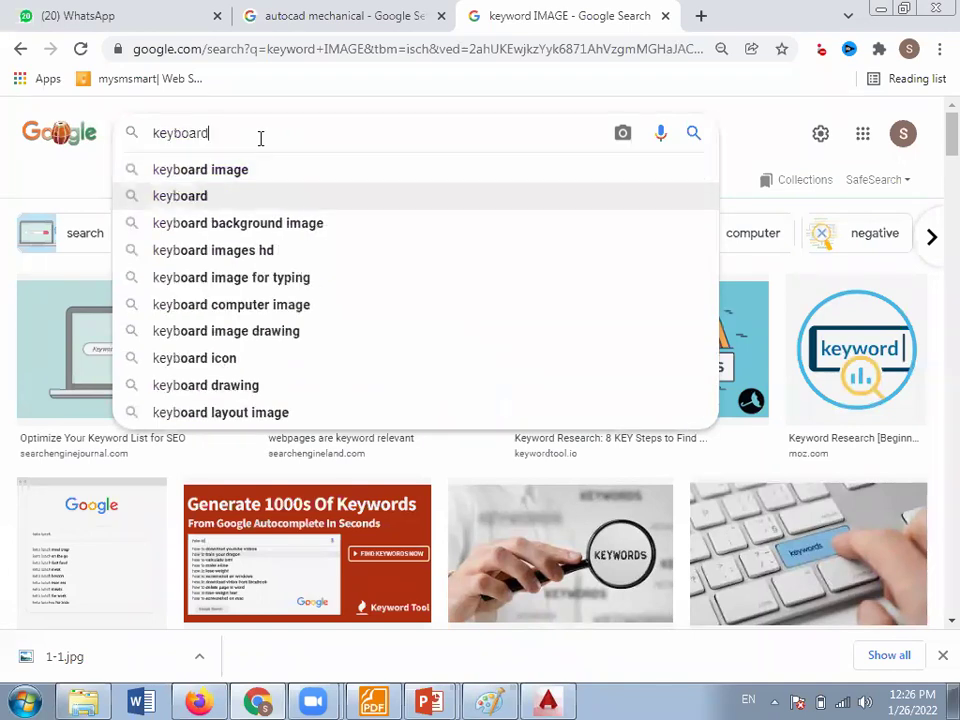
key(Down)
key(Down)
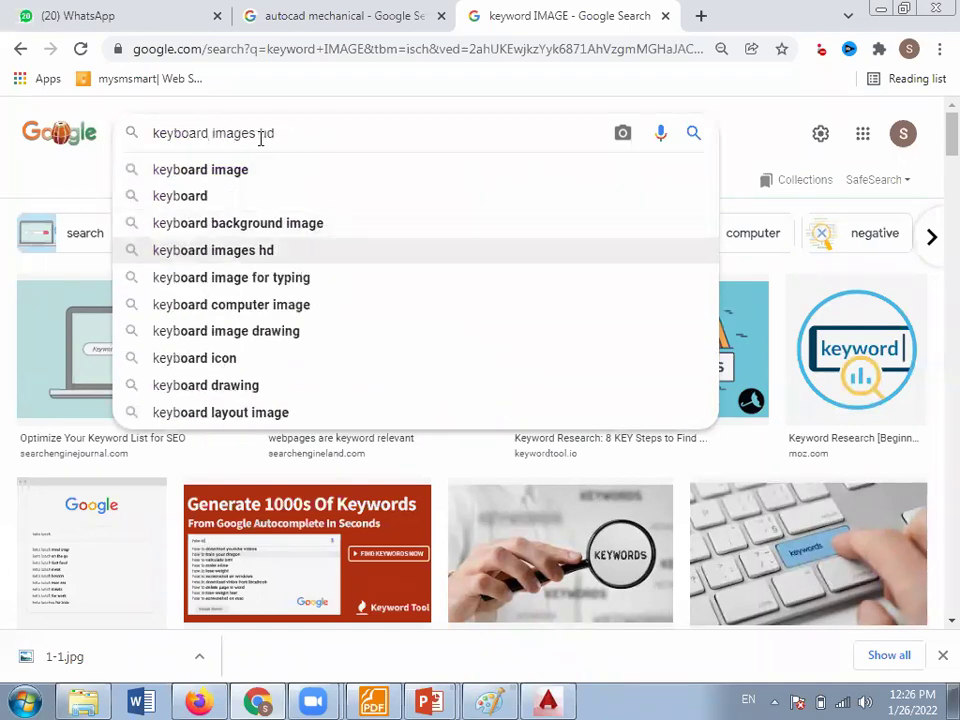
key(Down)
key(Down)
key(Down)
key(Down)
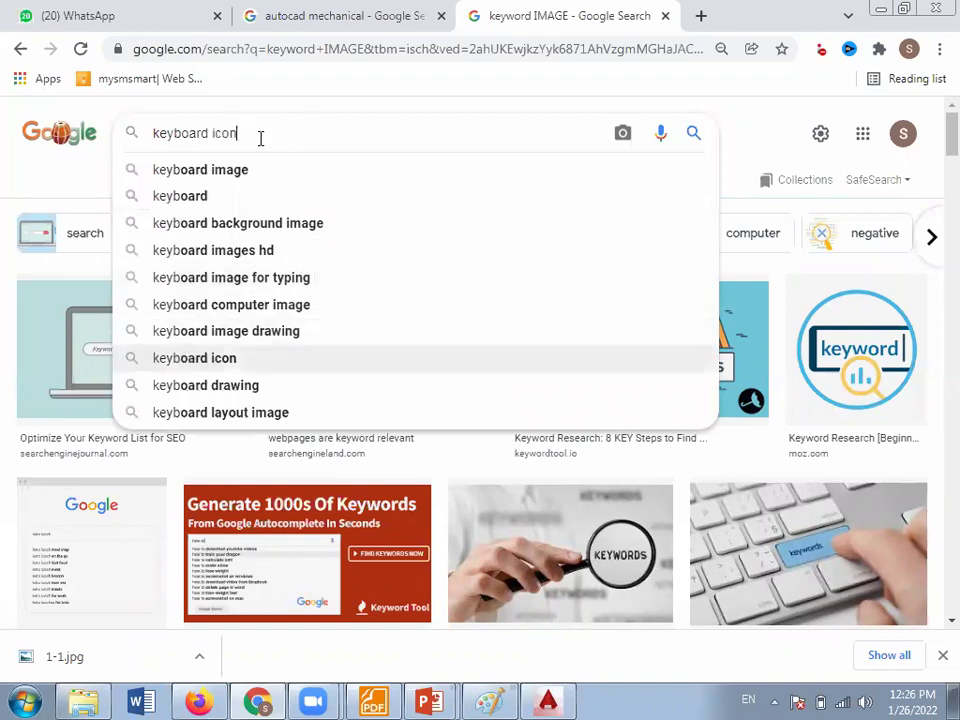
key(Up)
key(BackSpace)
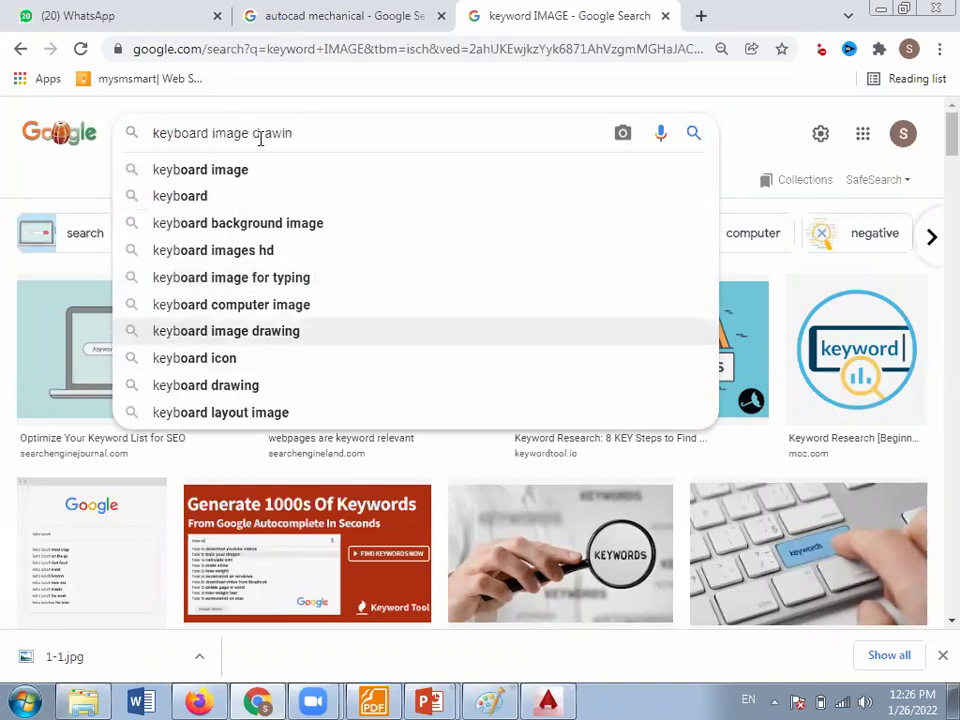
key(BackSpace)
key(BackSpace)
key(BackSpace)
key(BackSpace)
key(BackSpace)
key(BackSpace)
key(BackSpace)
key(BackSpace)
key(BackSpace)
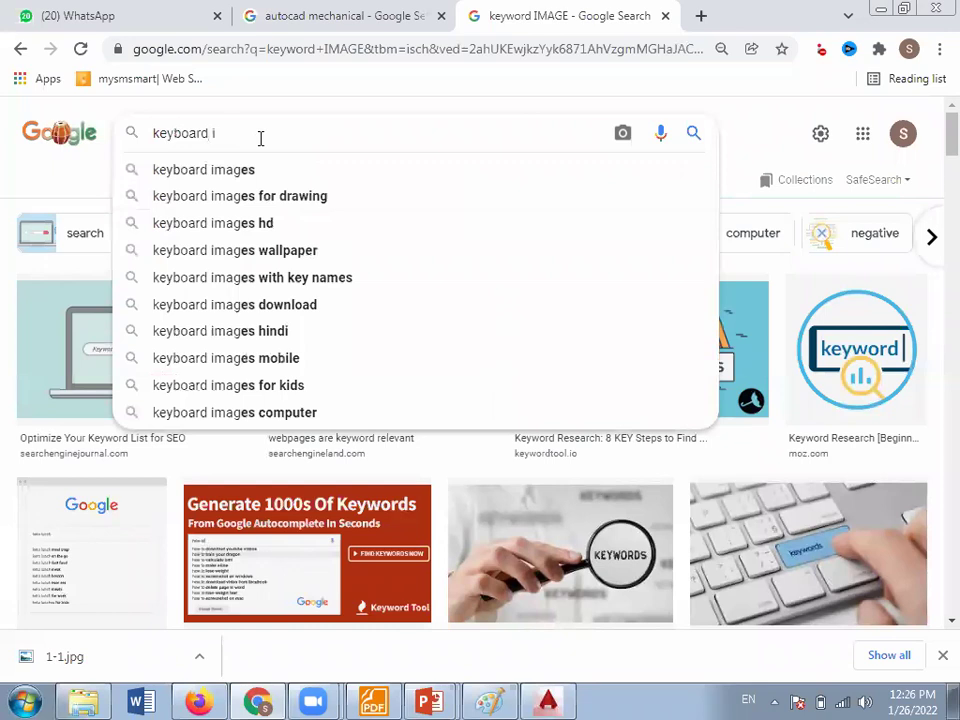
key(BackSpace)
text(LAYOUT)
key(Down)
key(Down)
key(Down)
key(Return)
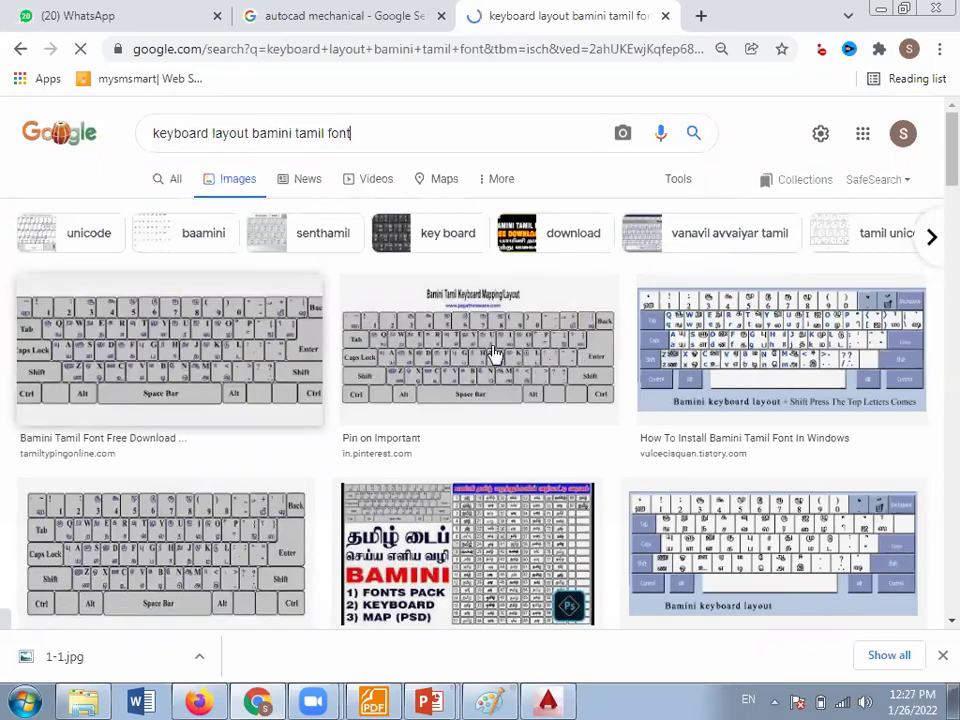
- Strip the Bamini Tamil font words, search 'keyboard layout', and preview the black Shutterstock keyboard
click(331, 133)
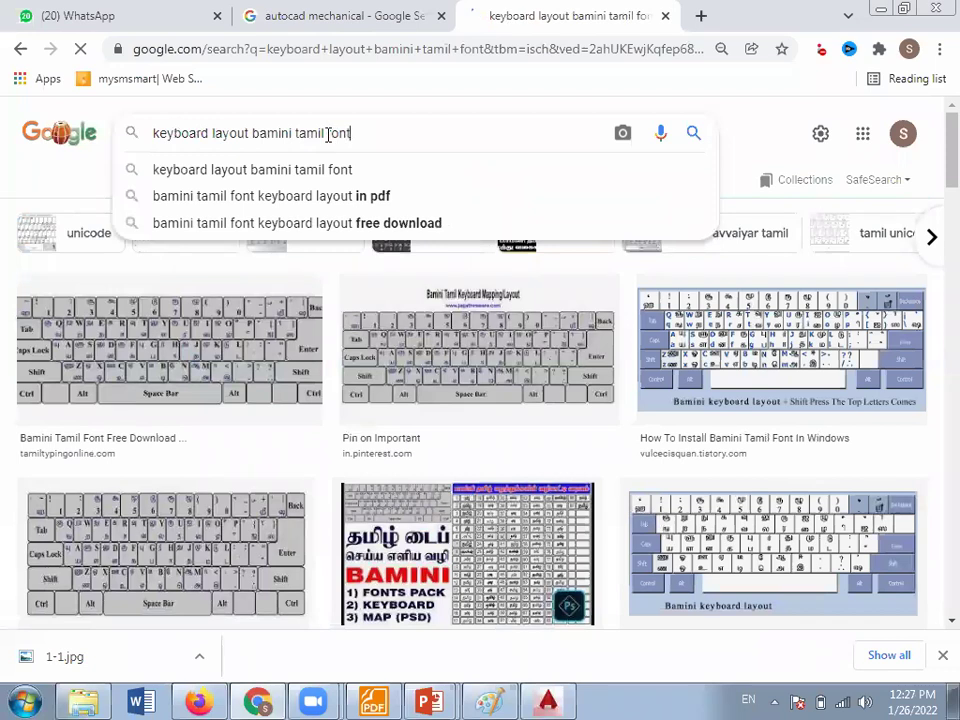
click(328, 133)
key(BackSpace)
key(BackSpace)
key(BackSpace)
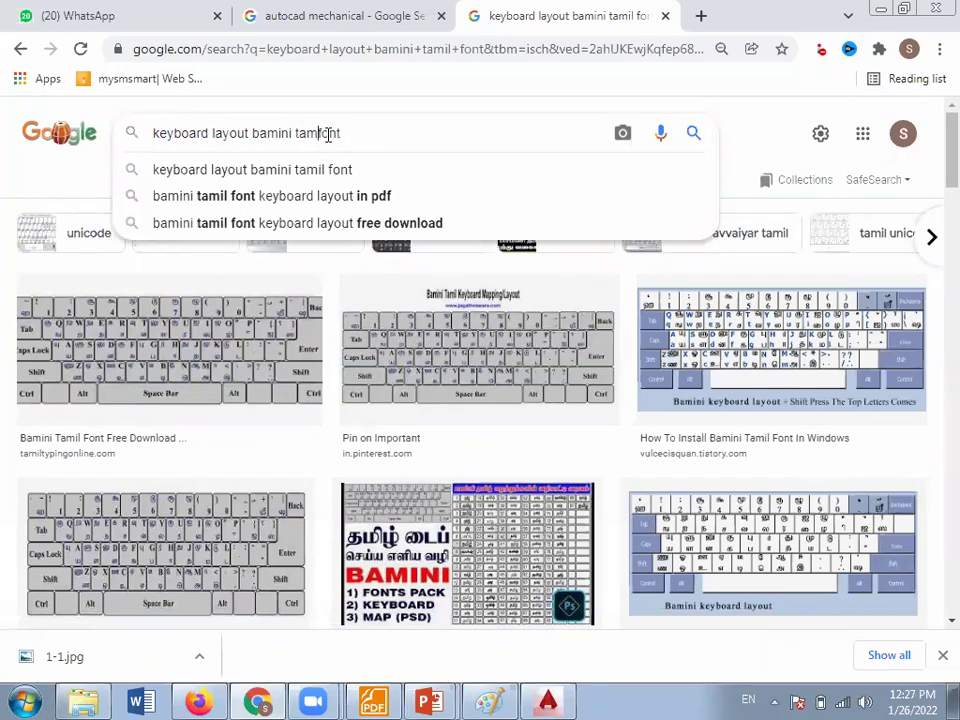
key(BackSpace)
key(BackSpace)
key(BackSpace)
key(BackSpace)
key(BackSpace)
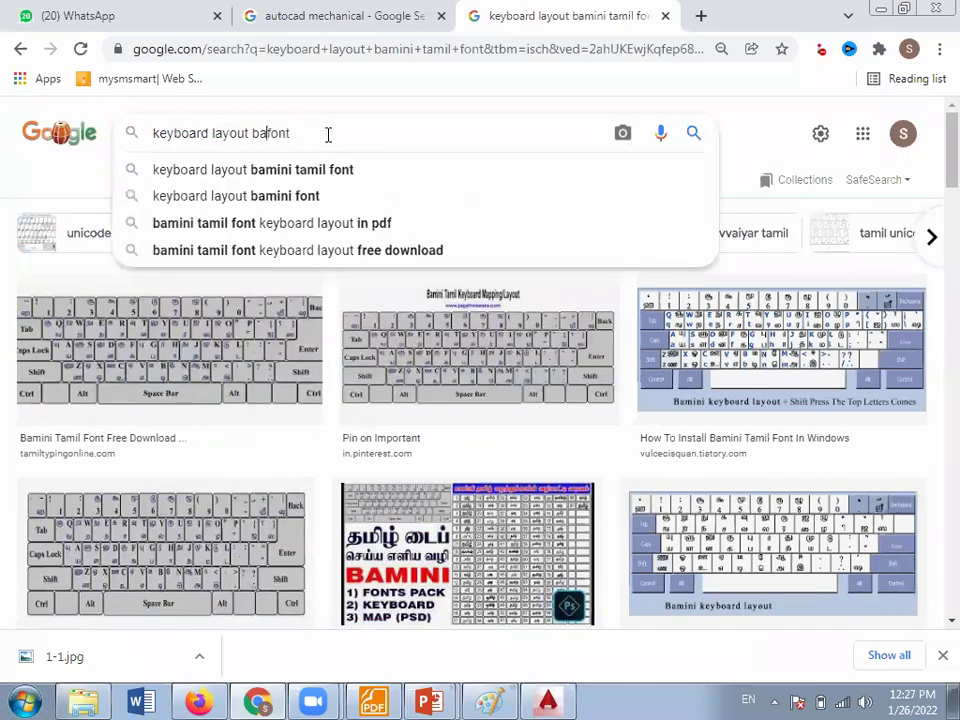
key(BackSpace)
key(BackSpace)
key(BackSpace)
key(Delete)
key(Delete)
key(Delete)
key(Delete)
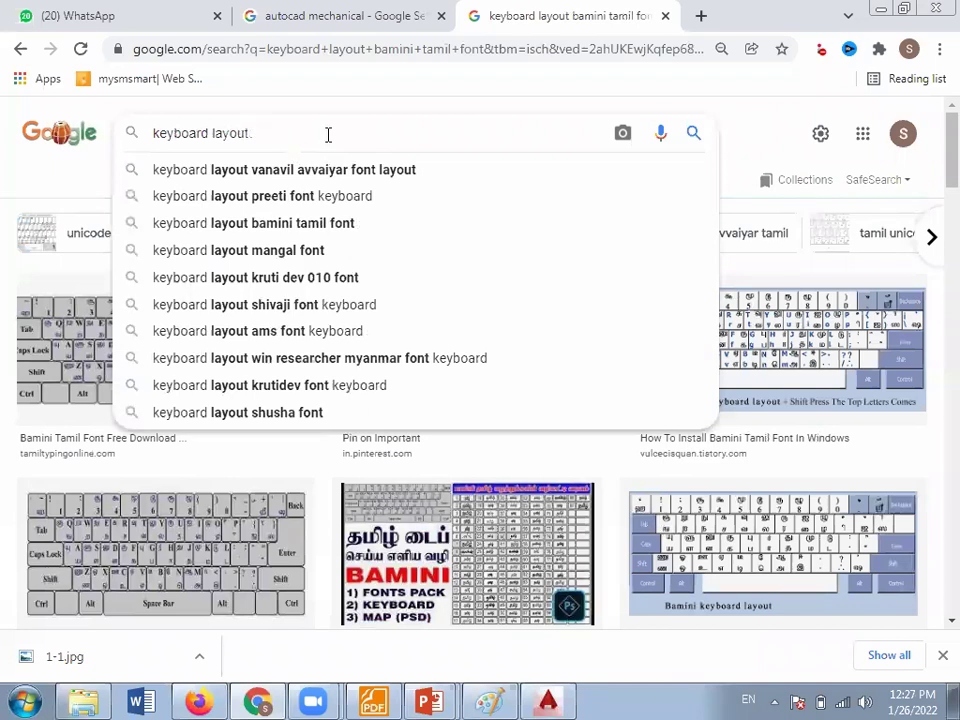
key(Return)
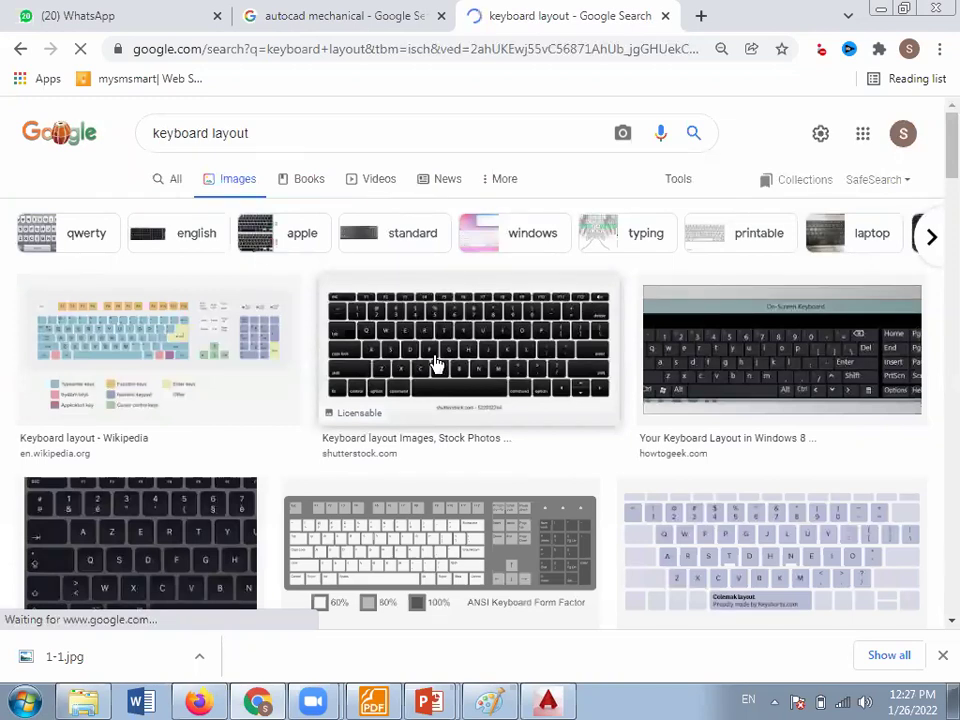
click(437, 364)
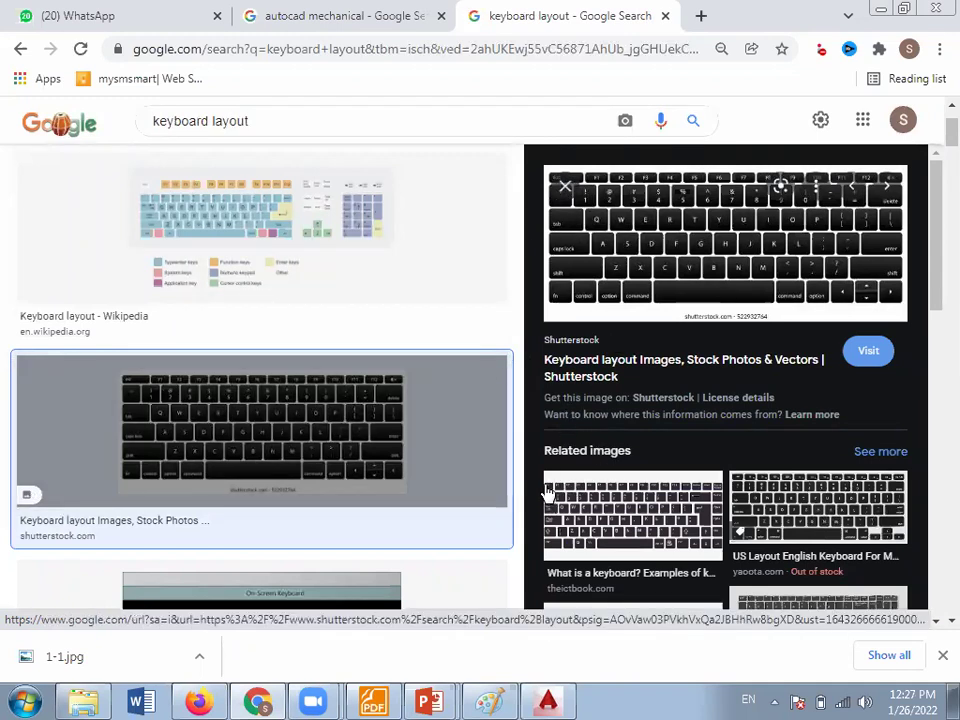
mouse_move(489, 701)
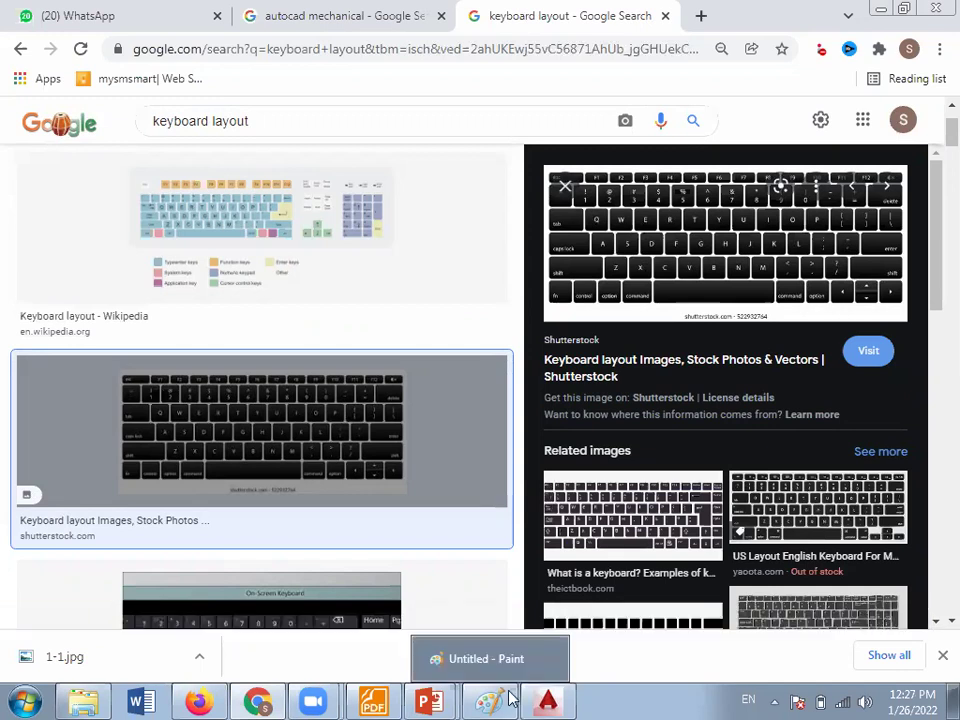
- Back in AutoCAD's Drawing1, start and cancel the Home-tab Line command twice
click(547, 700)
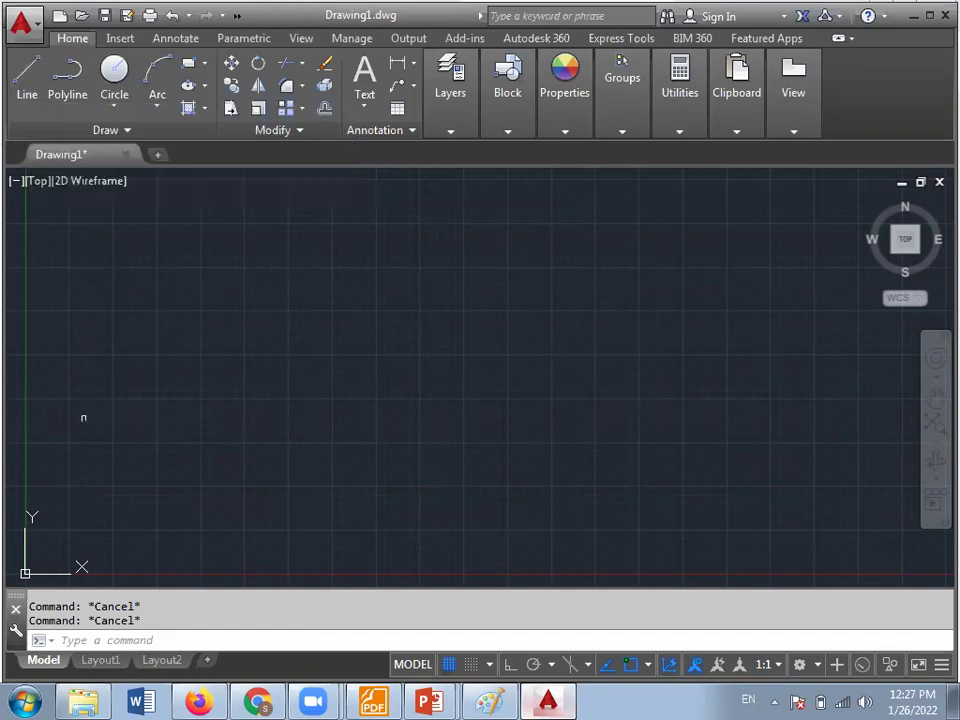
click(24, 90)
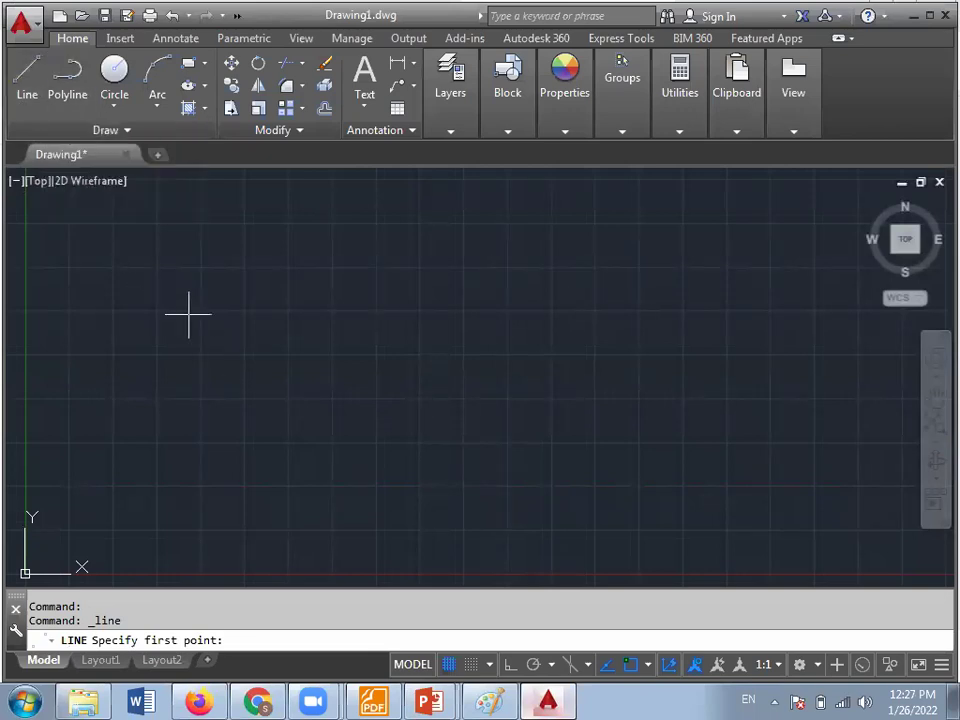
key(Escape)
key(Escape)
key(Escape)
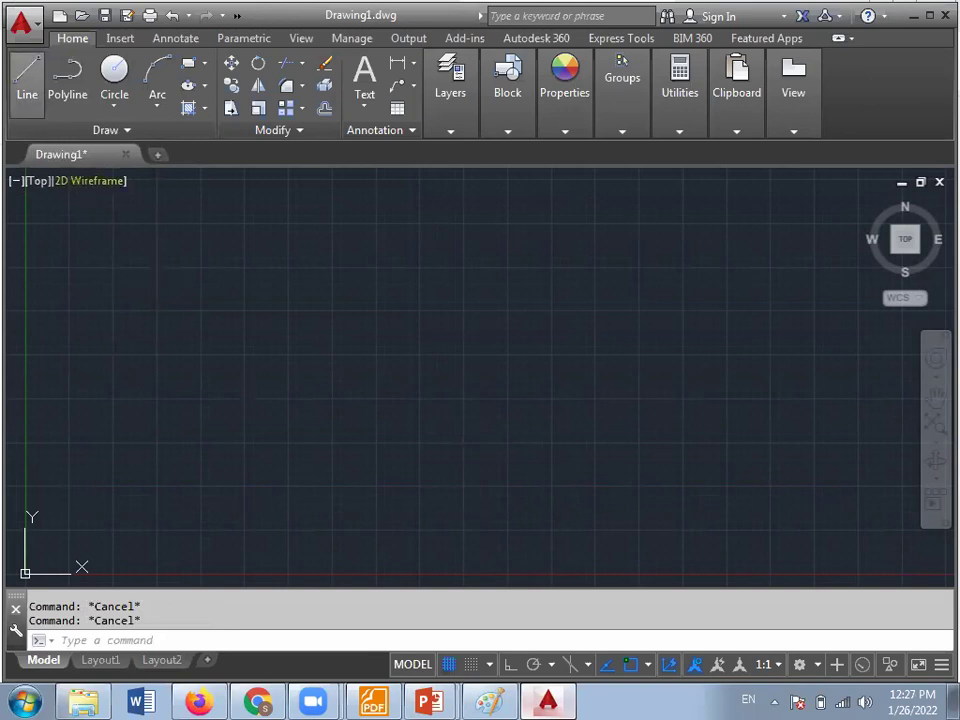
click(28, 76)
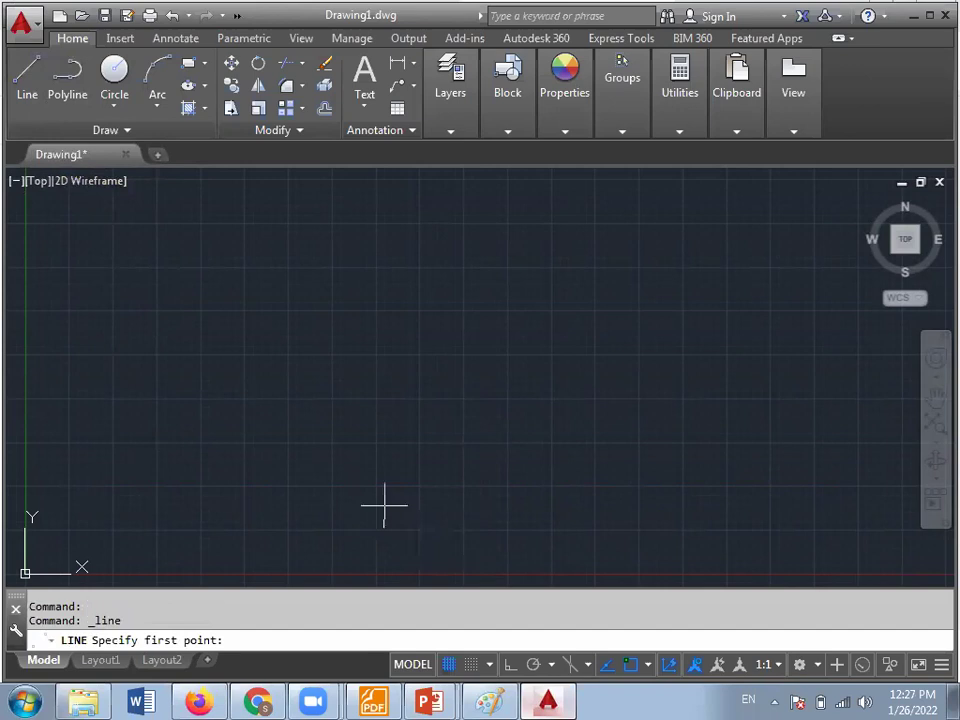
key(Escape)
key(Escape)
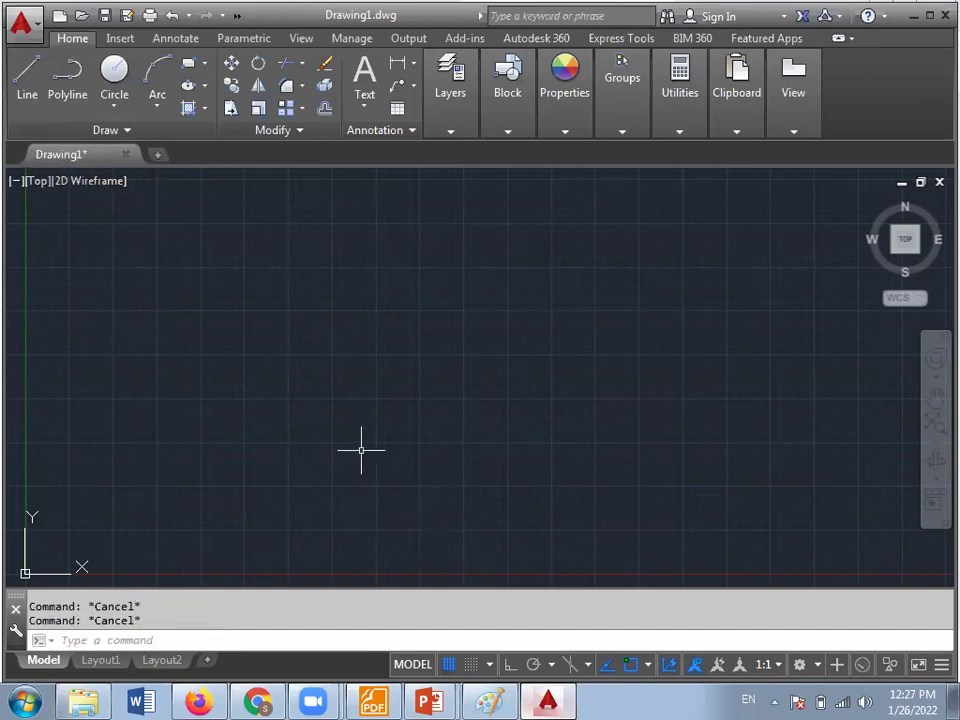
- Turn on polar tracking, then start and cancel the Line command
click(536, 668)
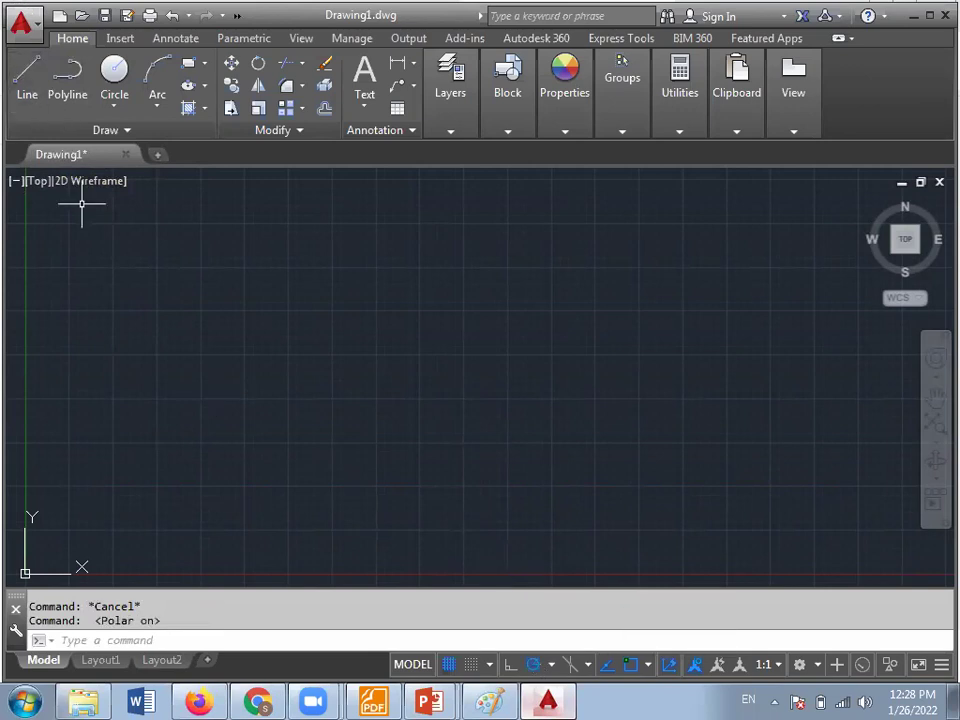
click(30, 70)
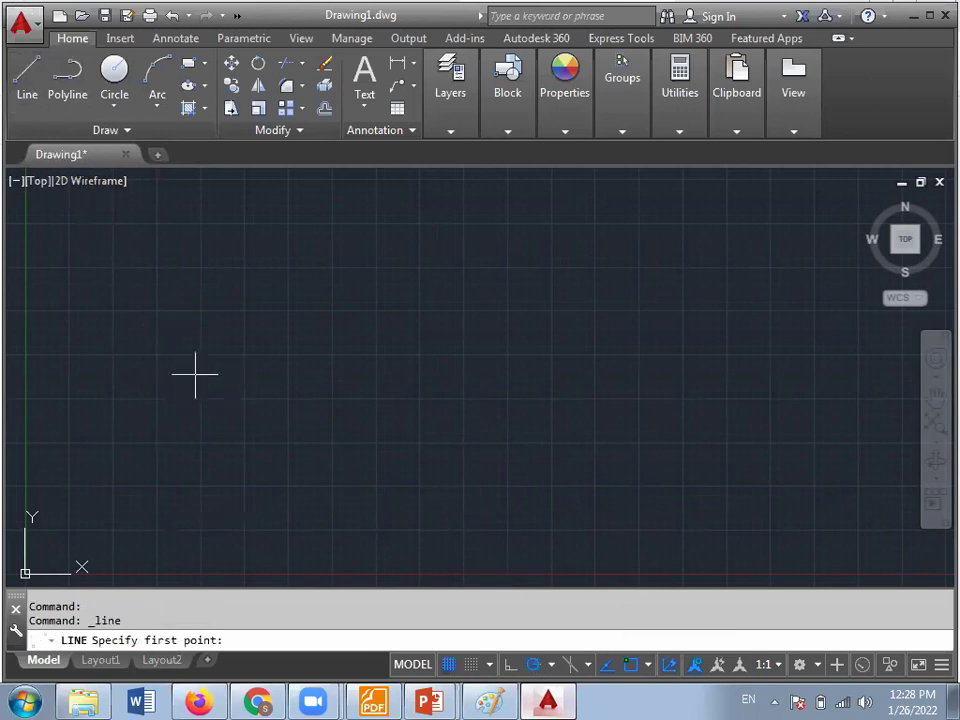
key(Escape)
key(Escape)
key(Escape)
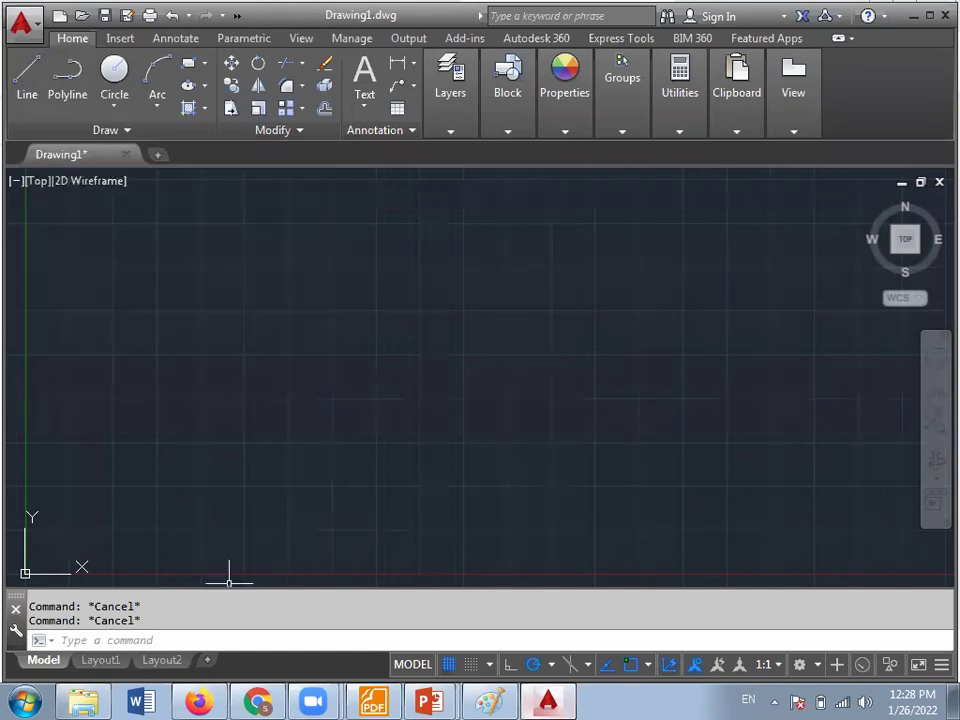
- After two aborted attempts, launch LINE with the typed alias L and cancel it
text(L)
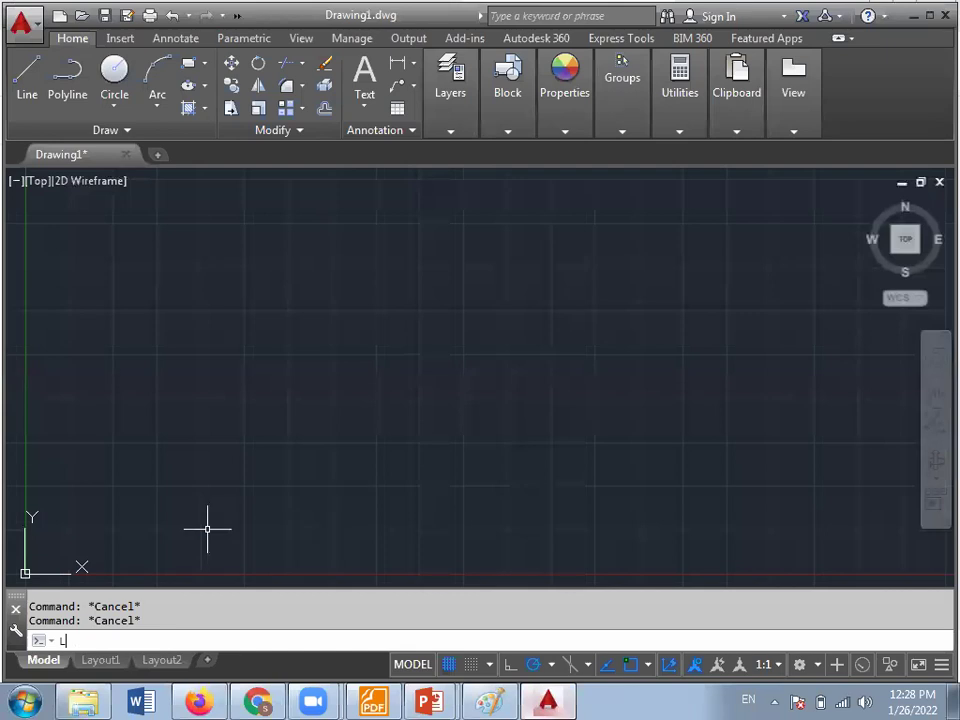
key(Escape)
text(L)
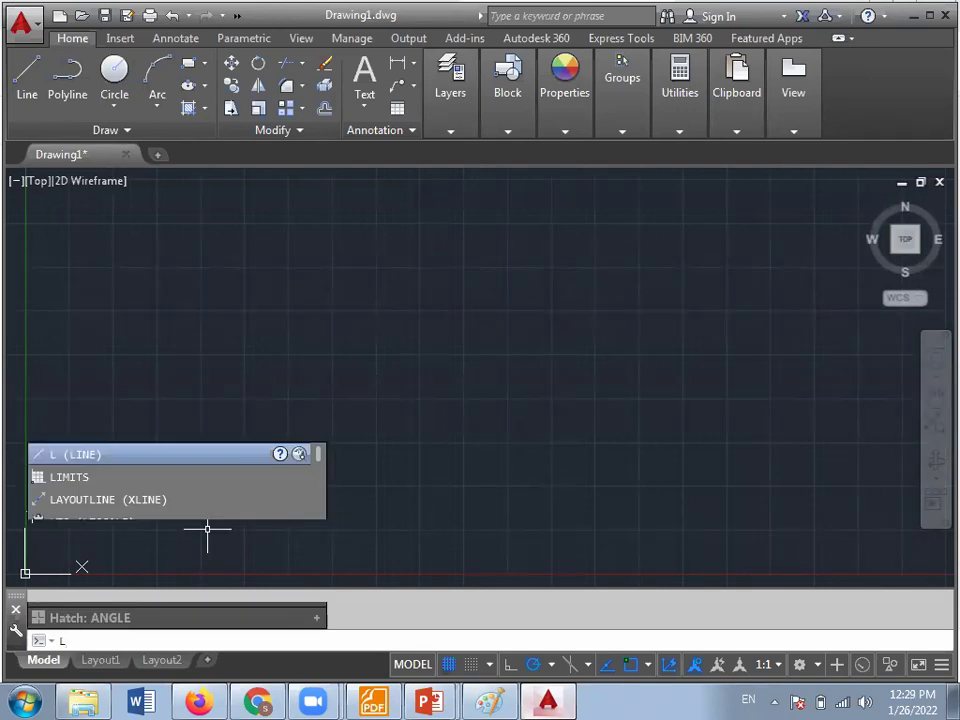
key(Escape)
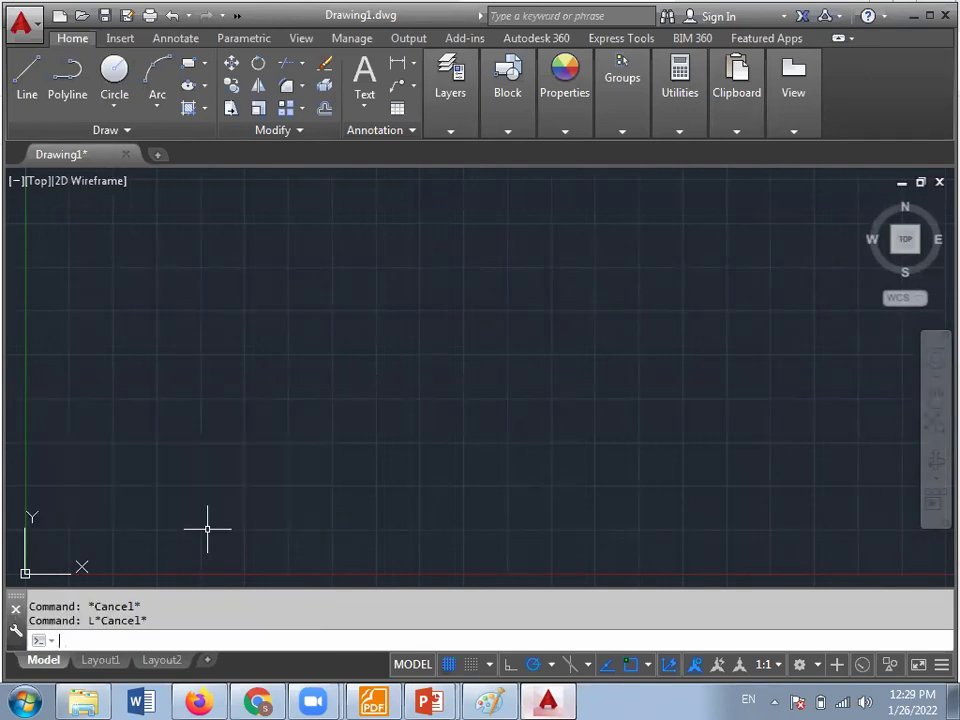
text(L)
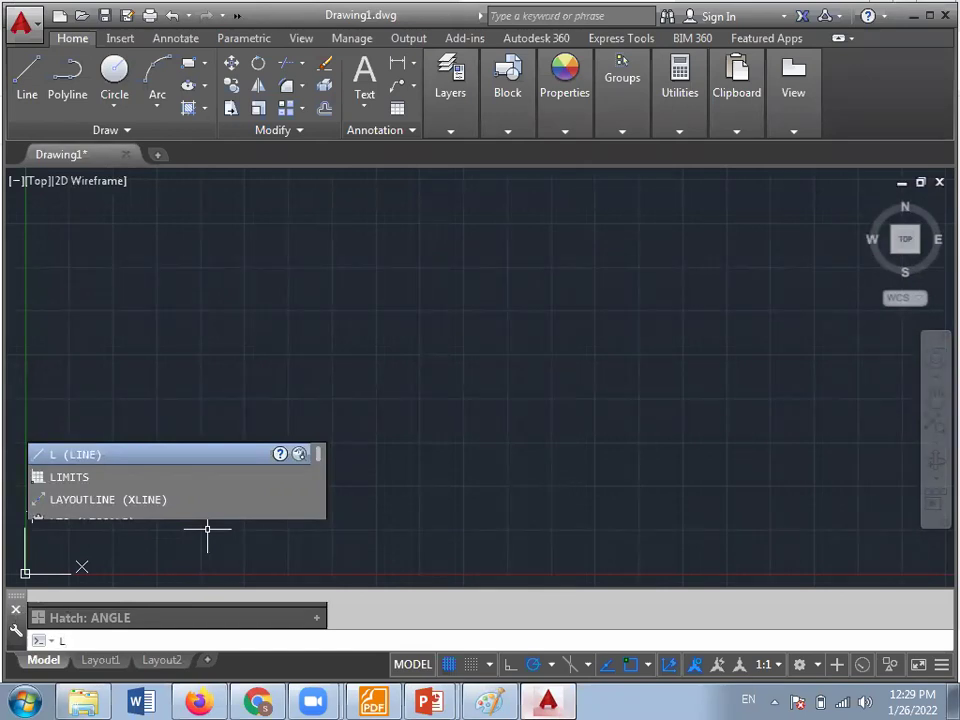
key(Return)
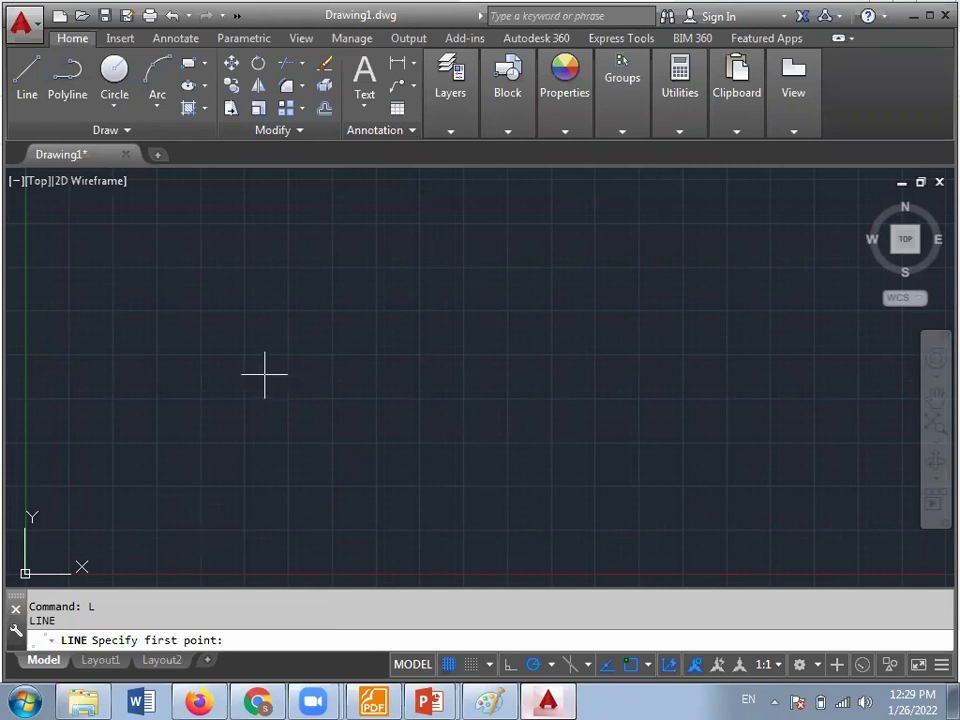
key(Escape)
key(Escape)
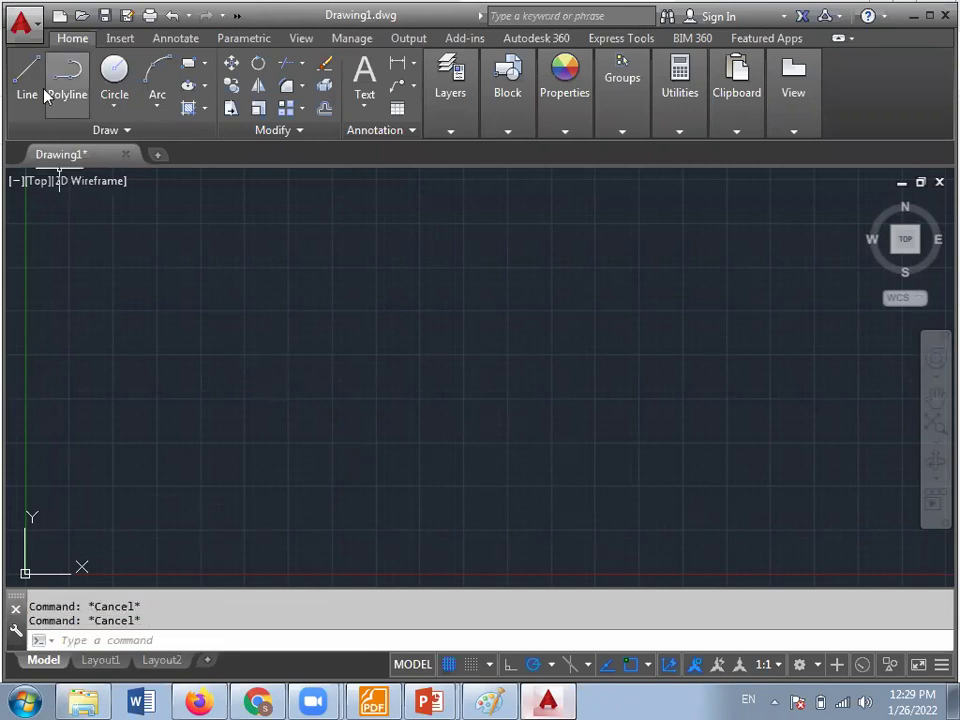
- Start and cancel LINE once from the ribbon and once with the L alias
click(27, 66)
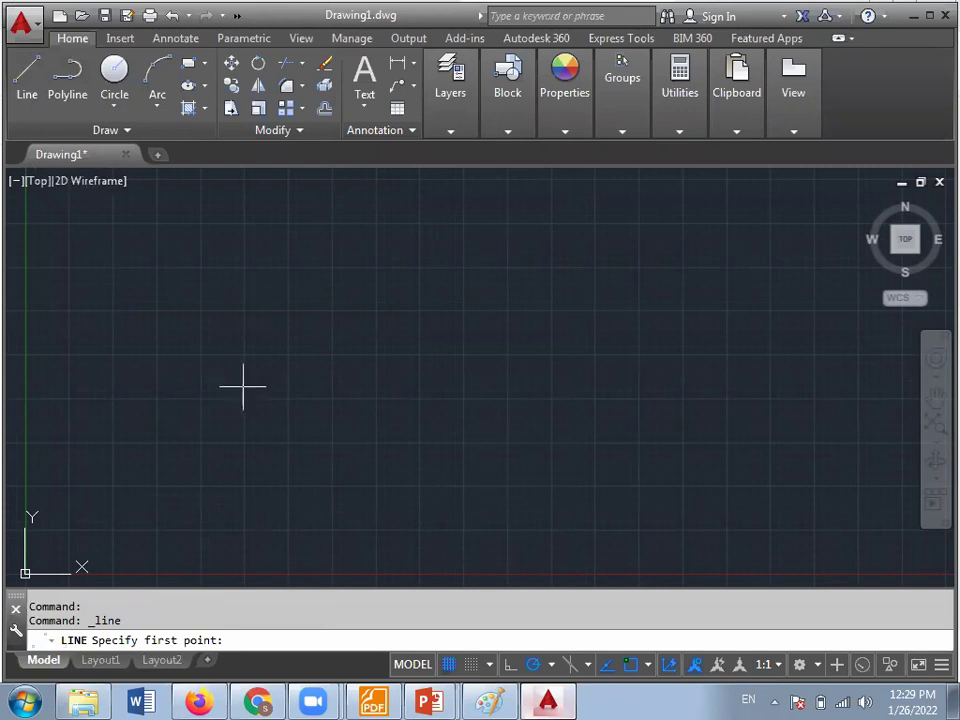
key(Escape)
key(Escape)
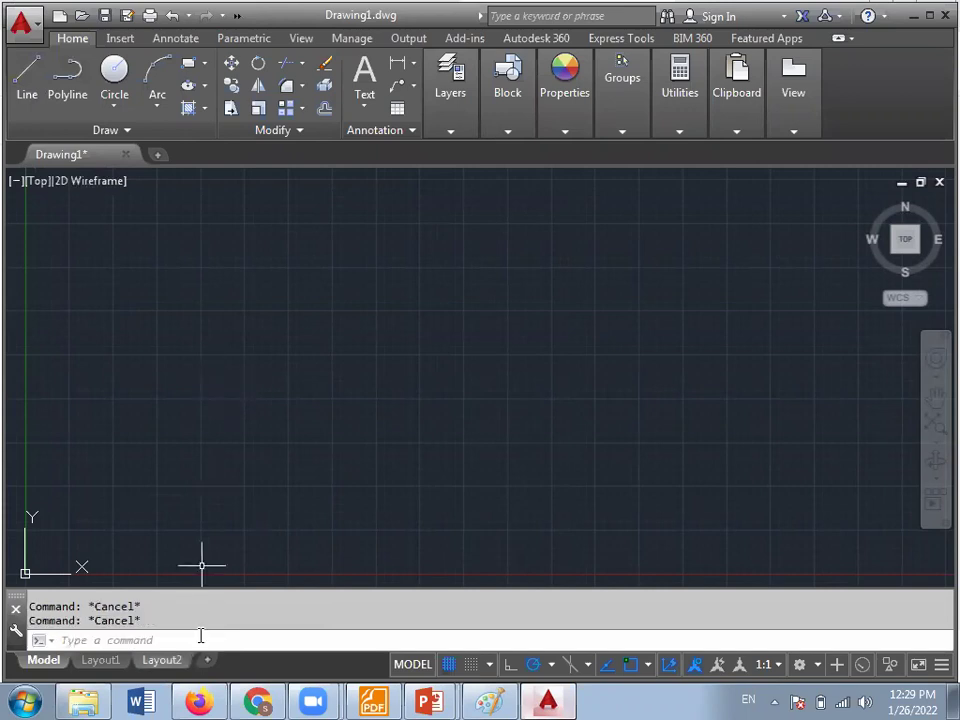
text(L)
key(Return)
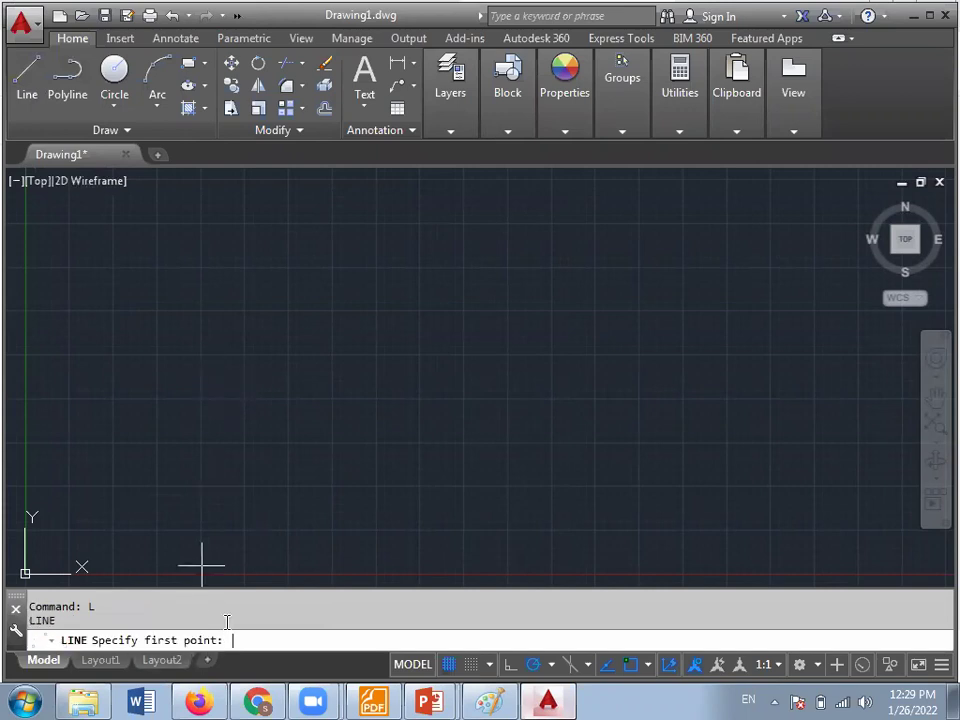
key(Escape)
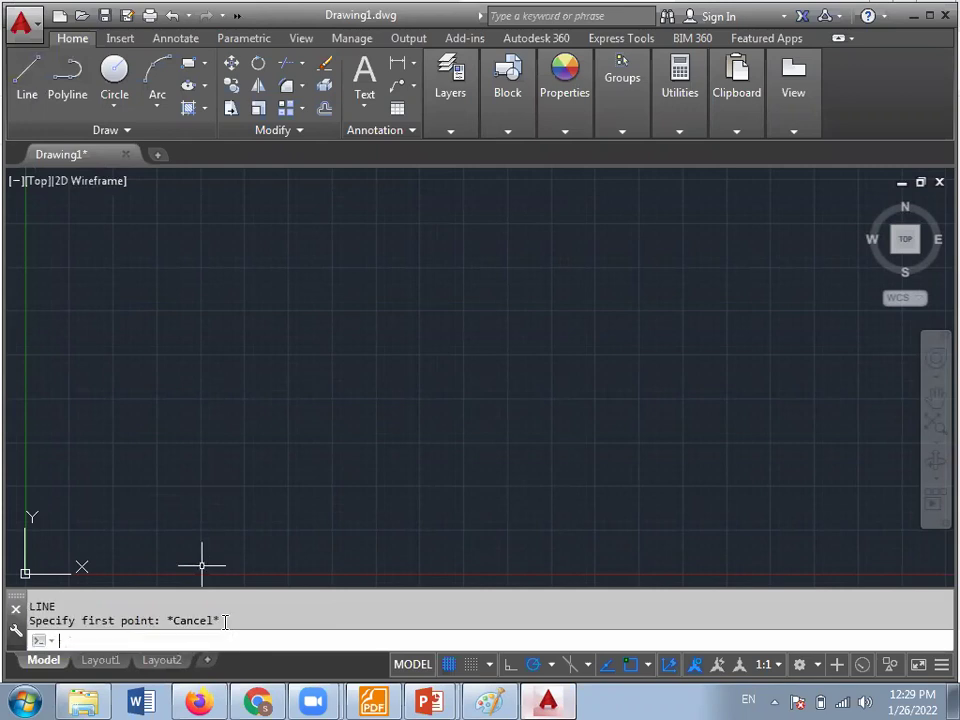
key(Escape)
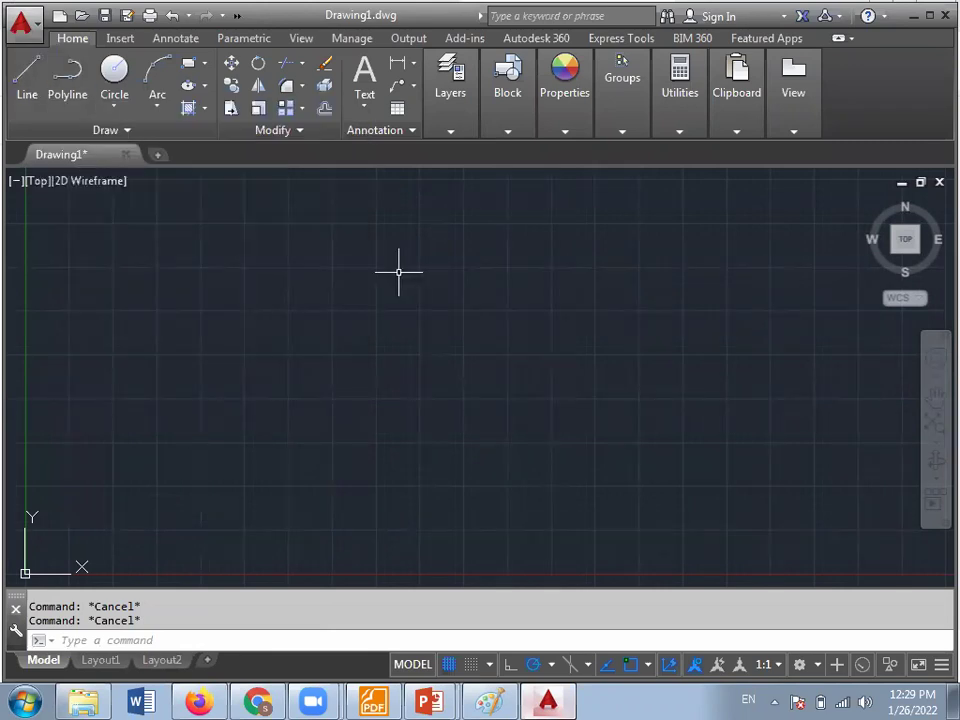
- Pan the empty drawing up-right, then back down-left so the origin sits lower-left
mouse_move(78, 513)
middle_down()
mouse_move(190, 417)
mouse_move(357, 349)
mouse_move(564, 287)
mouse_move(539, 340)
middle_up()
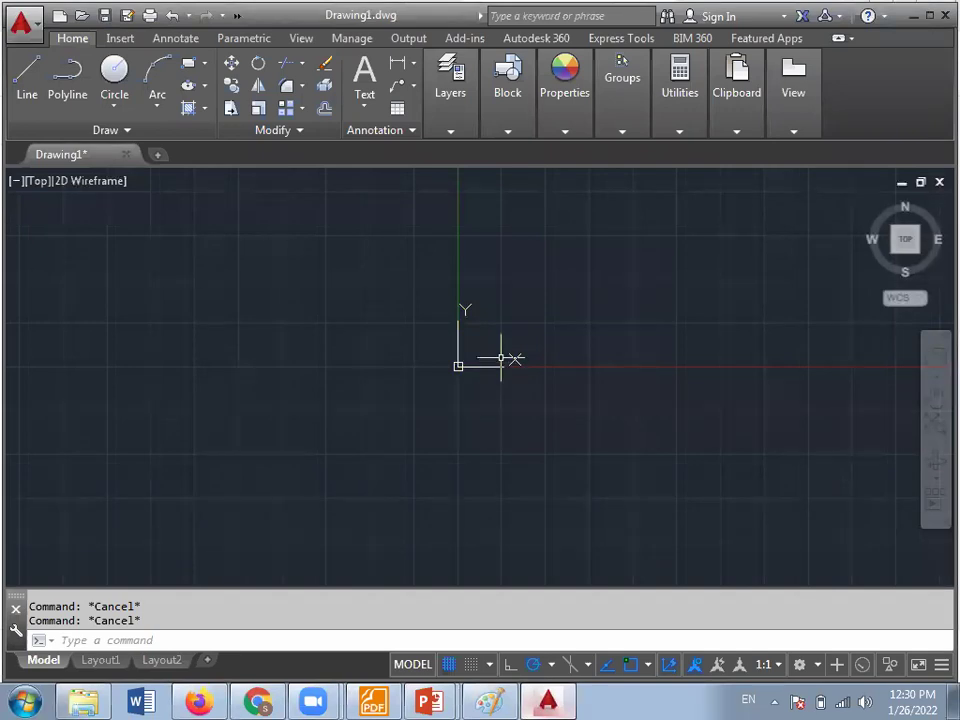
mouse_move(472, 300)
middle_down()
mouse_move(213, 364)
mouse_move(66, 478)
middle_up()
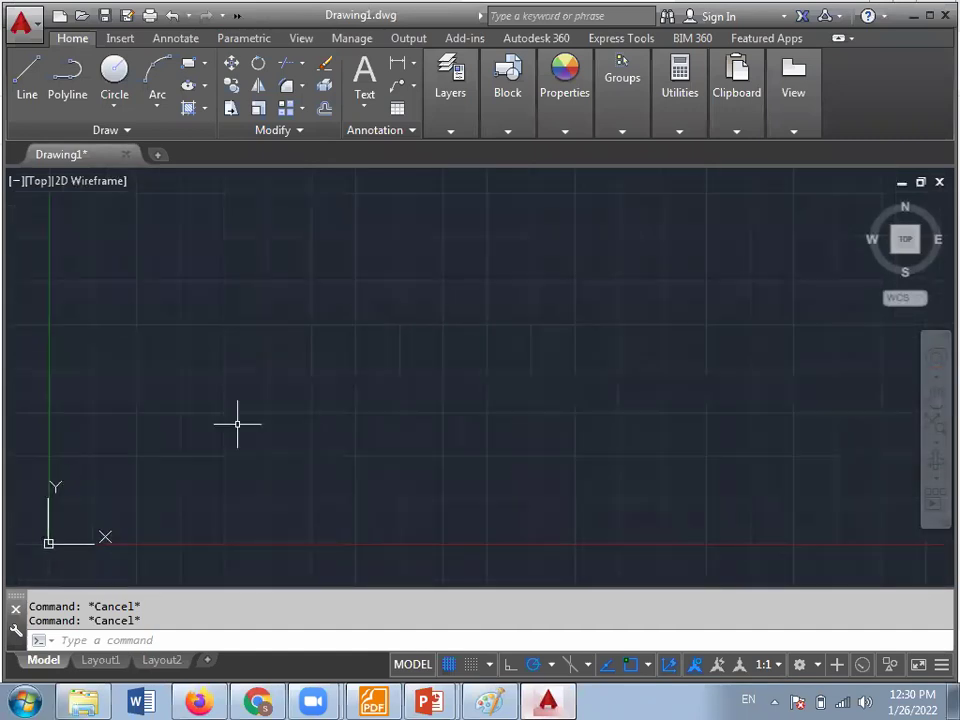
mouse_move(905, 239)
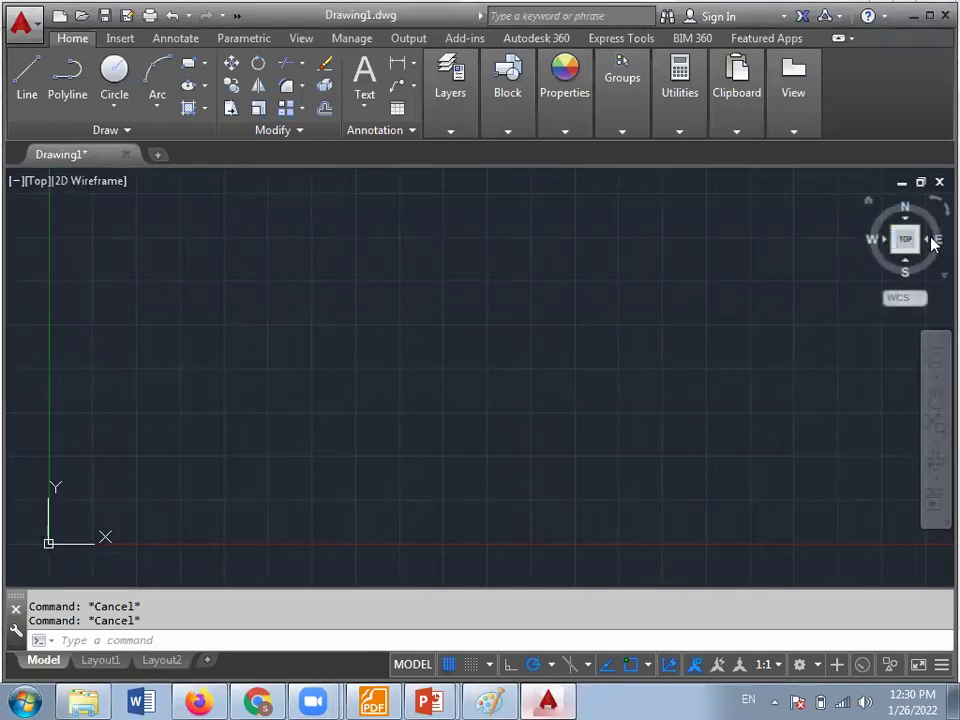
- Spin the plan view with the ViewCube arrow back to north-up Top, then zoom in and out
mouse_move(933, 205)
click(933, 205)
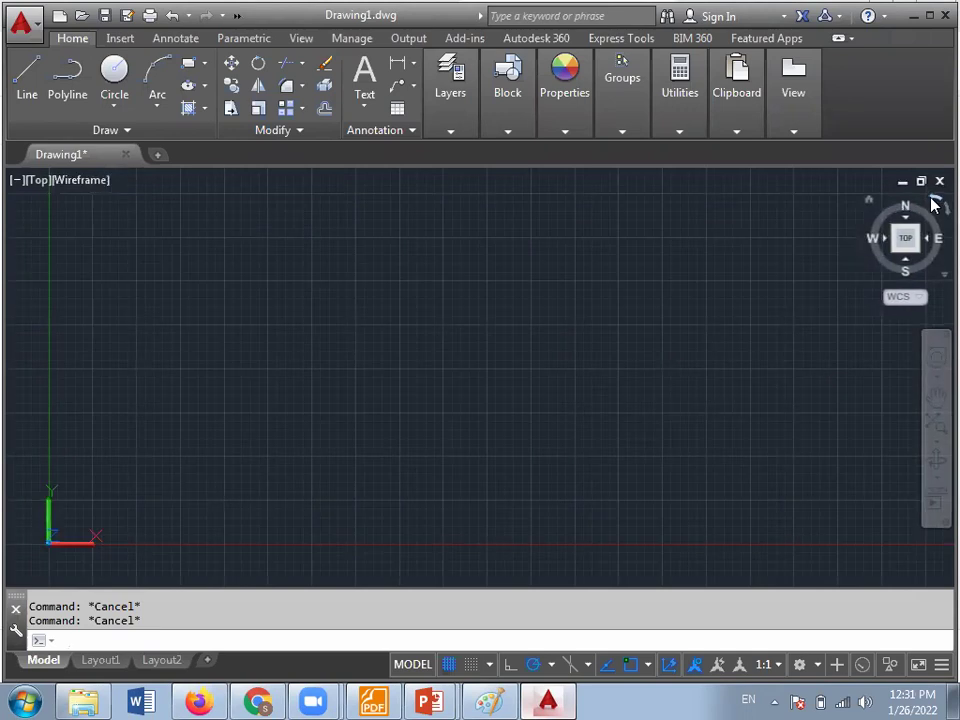
click(933, 205)
click(933, 205)
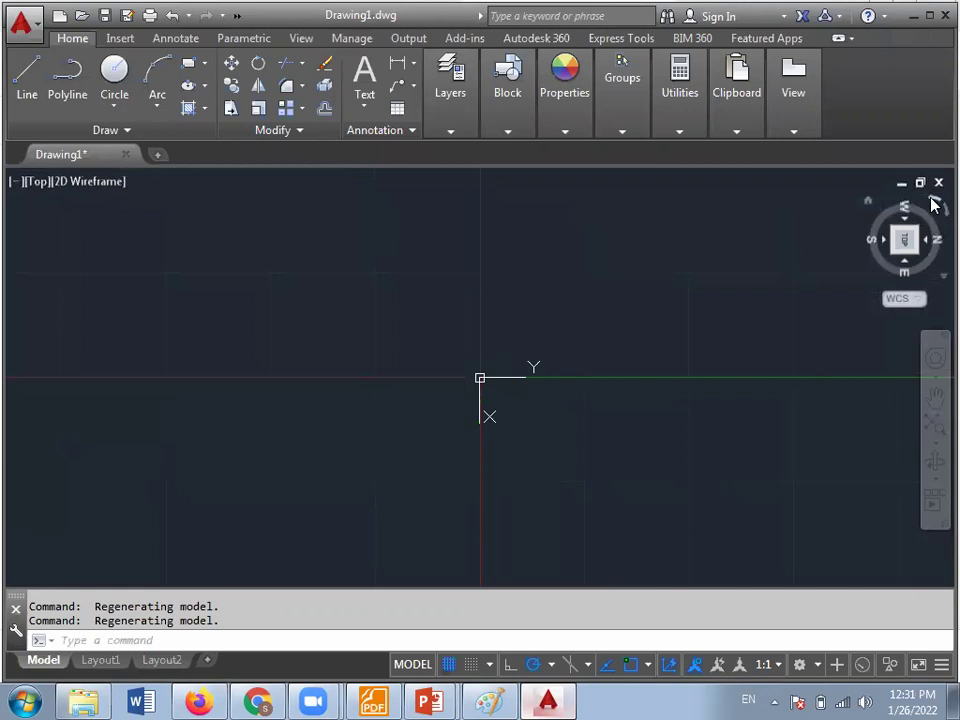
click(933, 205)
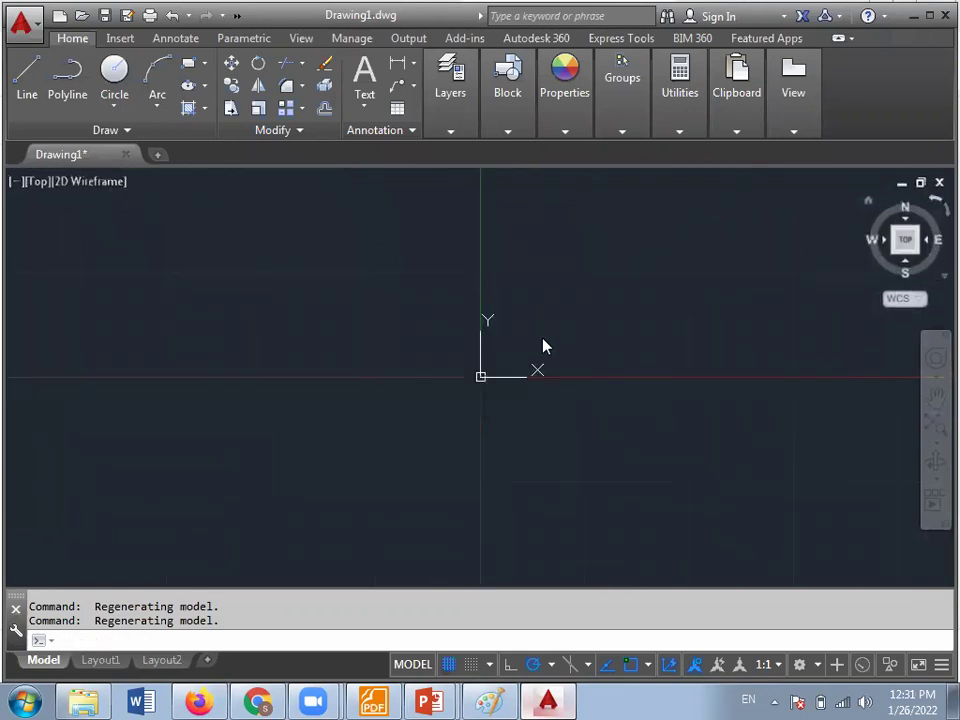
scroll(542, 333, up, 2)
scroll(542, 333, up, 2)
scroll(542, 333, down, 6)
scroll(542, 333, down, 1)
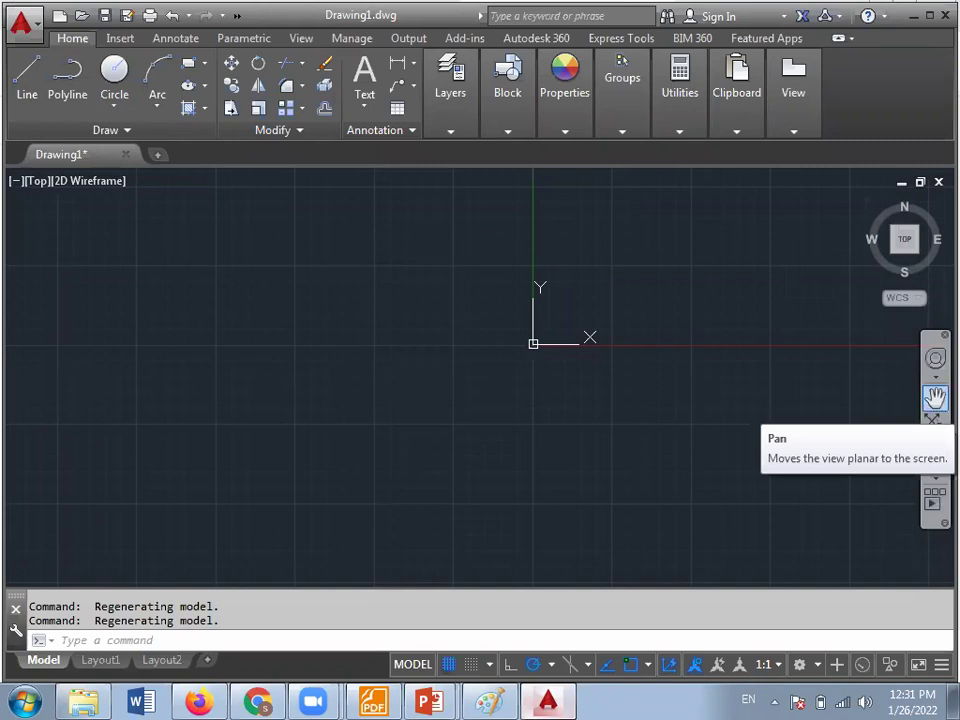
- Pan with the navigation-bar Pan tool until the origin sits at the lower-left, then exit Pan
click(933, 400)
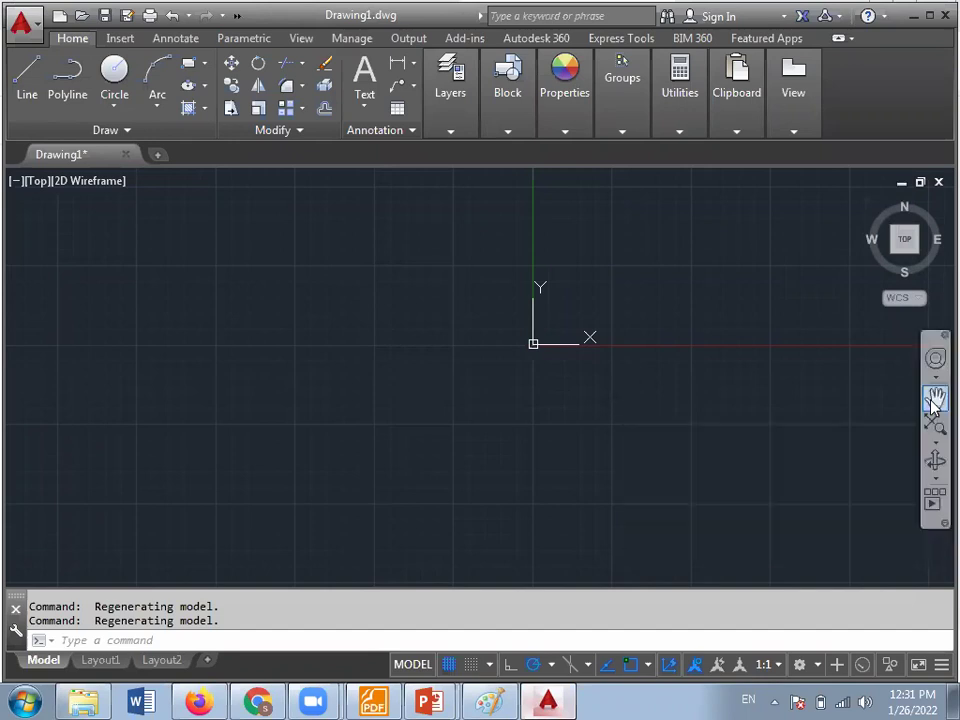
mouse_move(718, 345)
mouse_down()
mouse_move(138, 359)
mouse_move(540, 431)
mouse_move(328, 371)
mouse_up()
drag(433, 377, 259, 455)
mouse_move(122, 401)
mouse_down()
mouse_move(186, 456)
mouse_move(519, 336)
mouse_move(371, 407)
mouse_move(180, 380)
mouse_move(212, 279)
mouse_up()
mouse_move(124, 262)
mouse_down()
mouse_move(169, 420)
mouse_move(613, 341)
mouse_up()
mouse_move(497, 398)
mouse_down()
mouse_move(713, 384)
mouse_move(812, 349)
mouse_move(305, 362)
mouse_move(168, 338)
mouse_move(819, 341)
mouse_up()
mouse_move(699, 324)
mouse_down()
mouse_move(328, 394)
mouse_move(123, 454)
mouse_up()
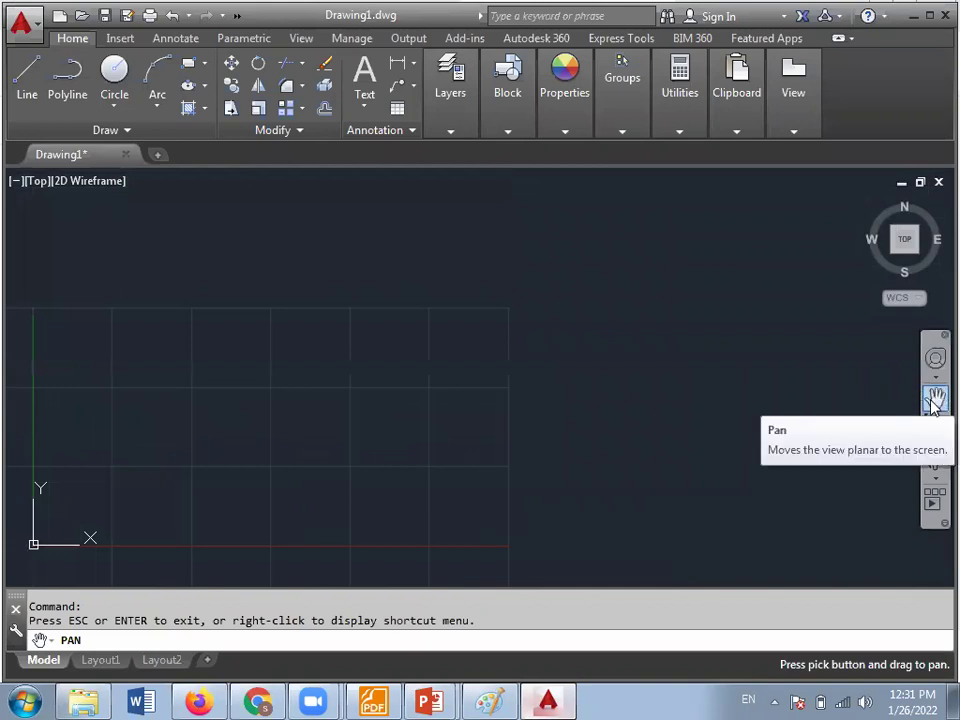
key(Escape)
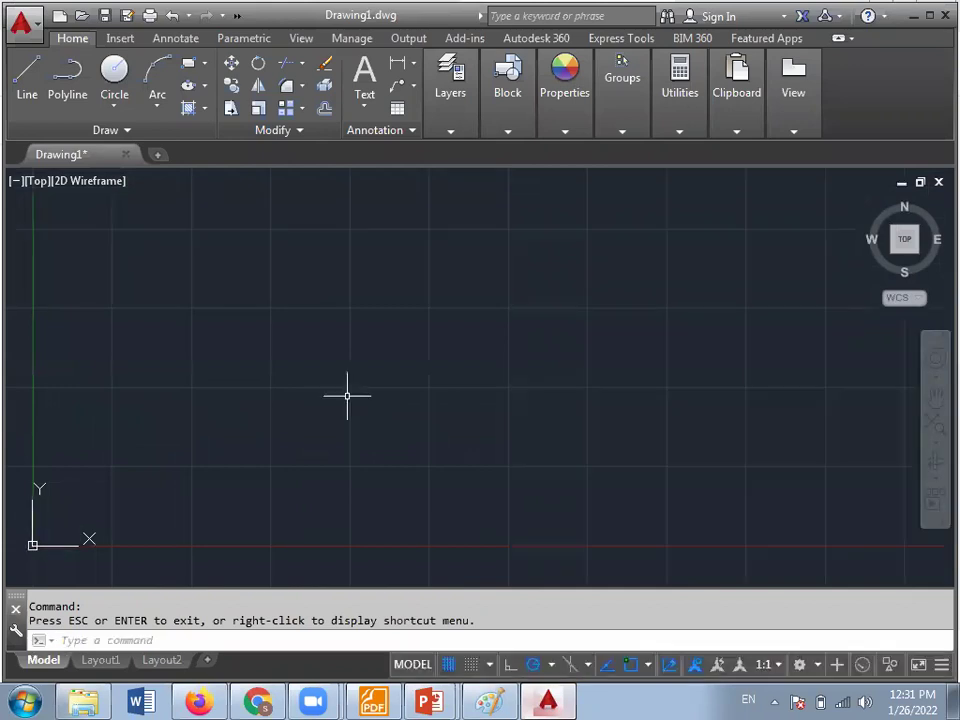
- Zoom to the drawing's extents and cancel the stray selection window
click(935, 428)
click(420, 378)
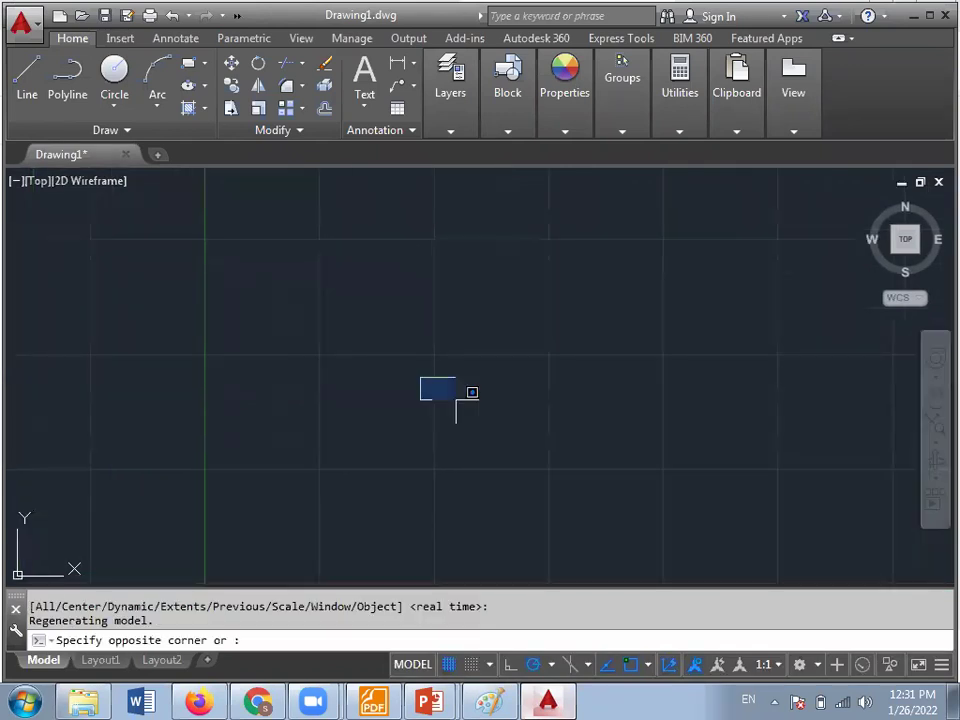
drag(456, 400, 769, 450)
key(Escape)
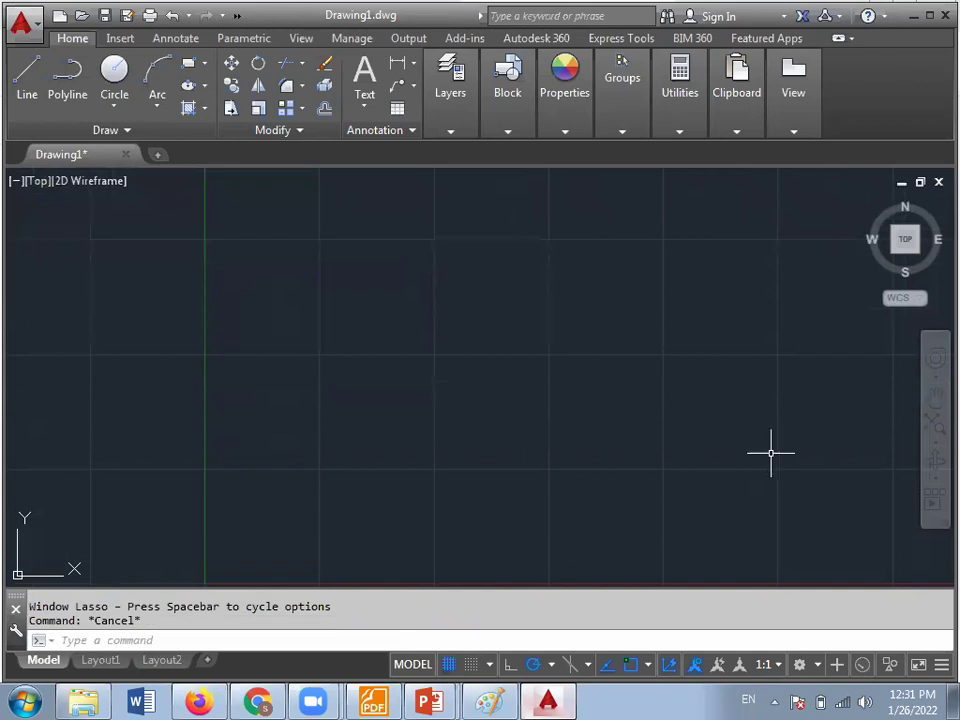
key(Escape)
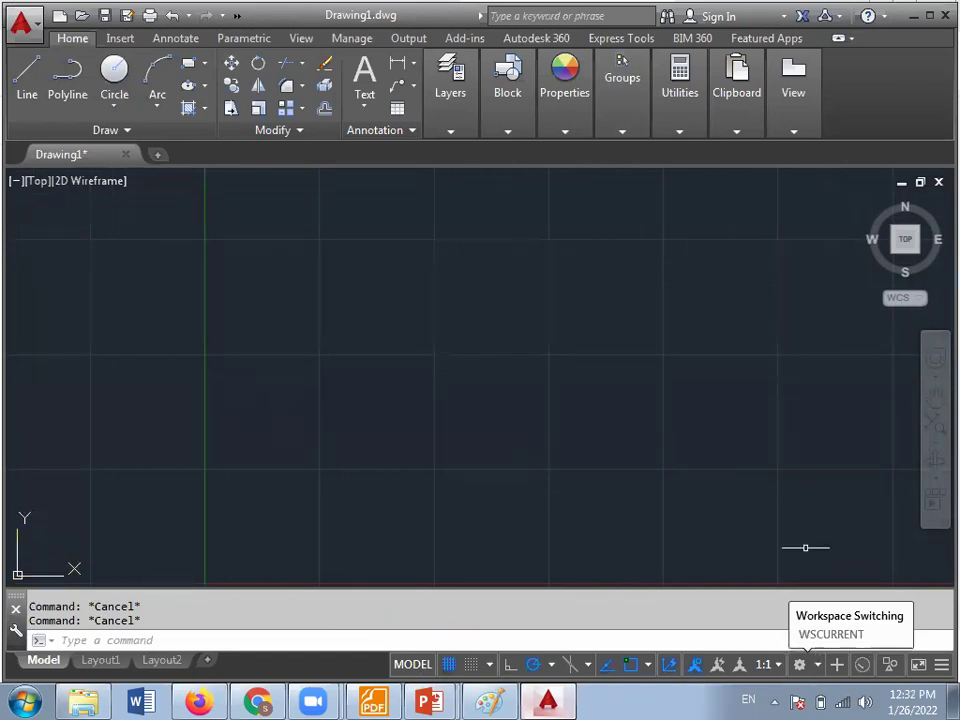
- Check Dynamic Input in the status-bar customization list so its toggle appears
click(935, 667)
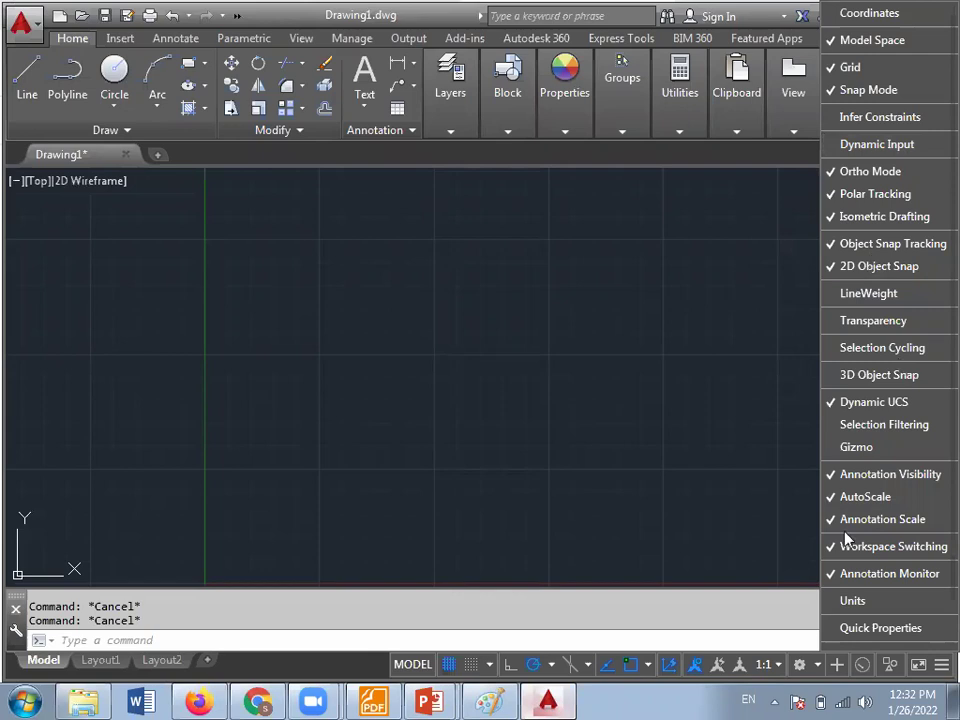
click(678, 698)
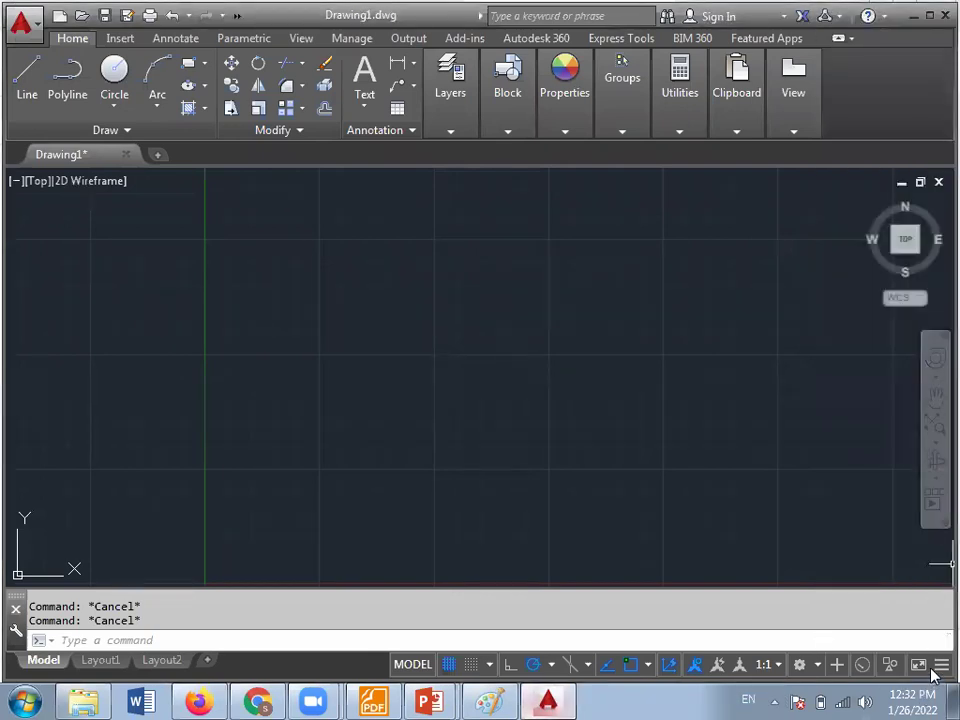
click(941, 664)
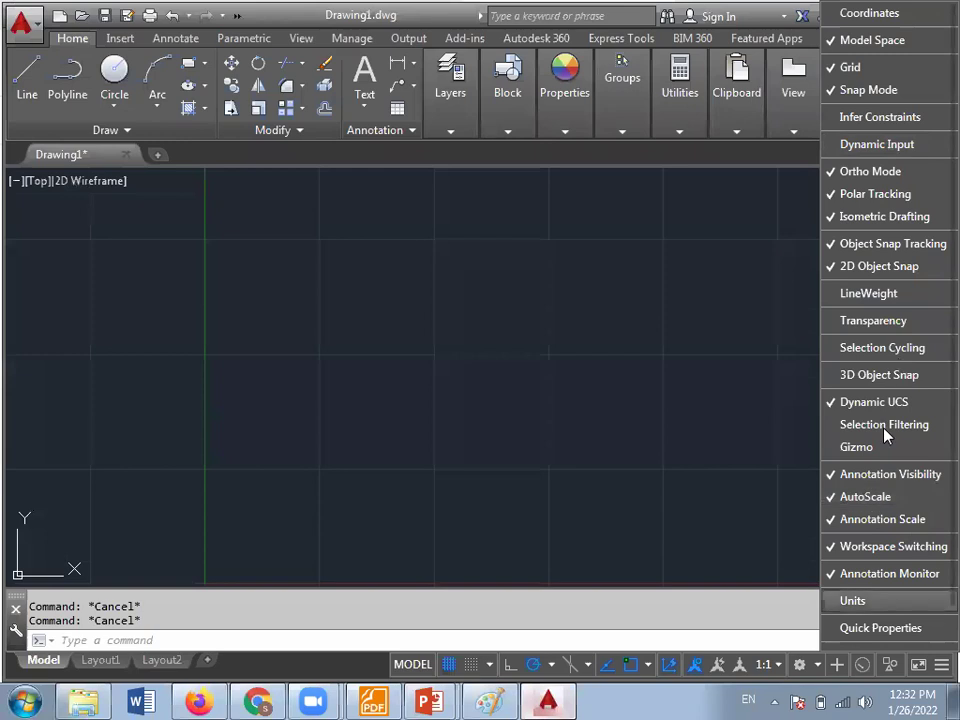
click(883, 146)
click(473, 396)
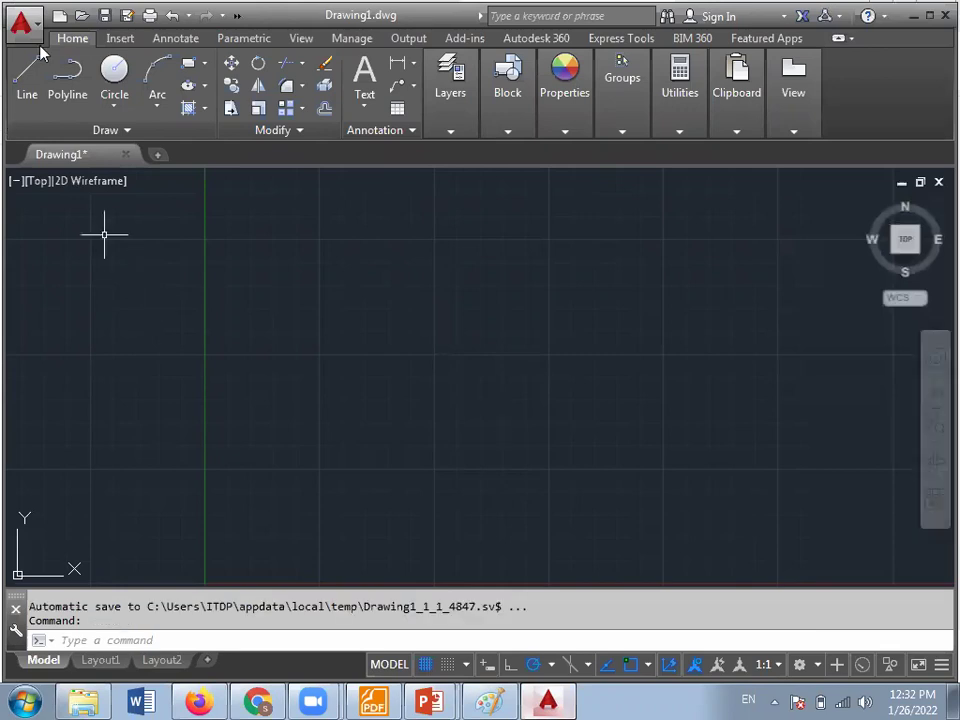
key(Escape)
click(31, 90)
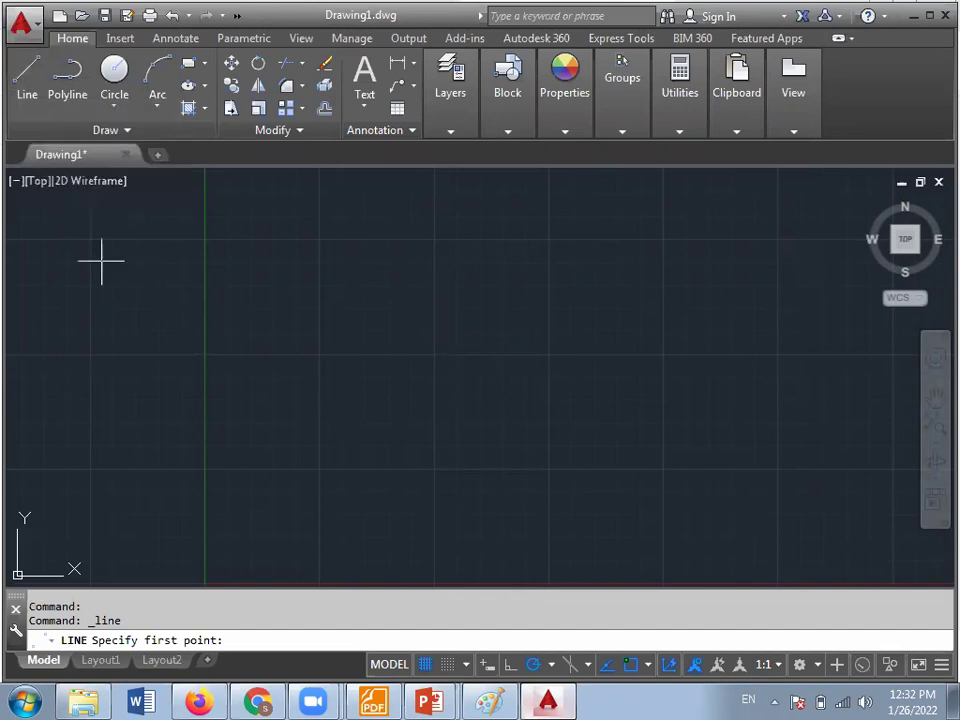
key(Escape)
key(Escape)
key(Escape)
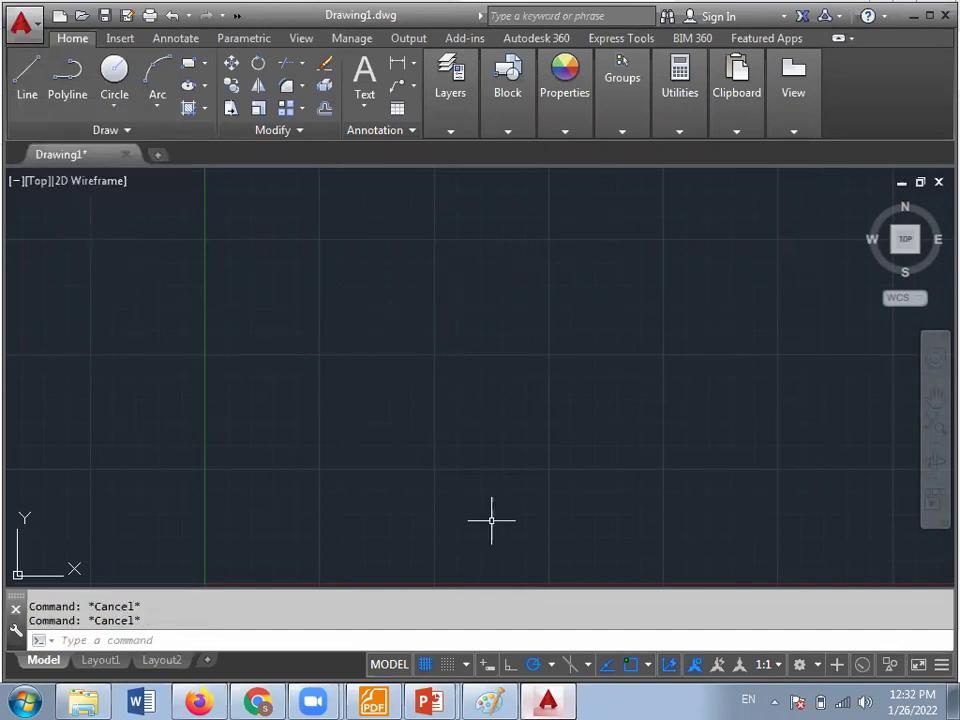
click(934, 667)
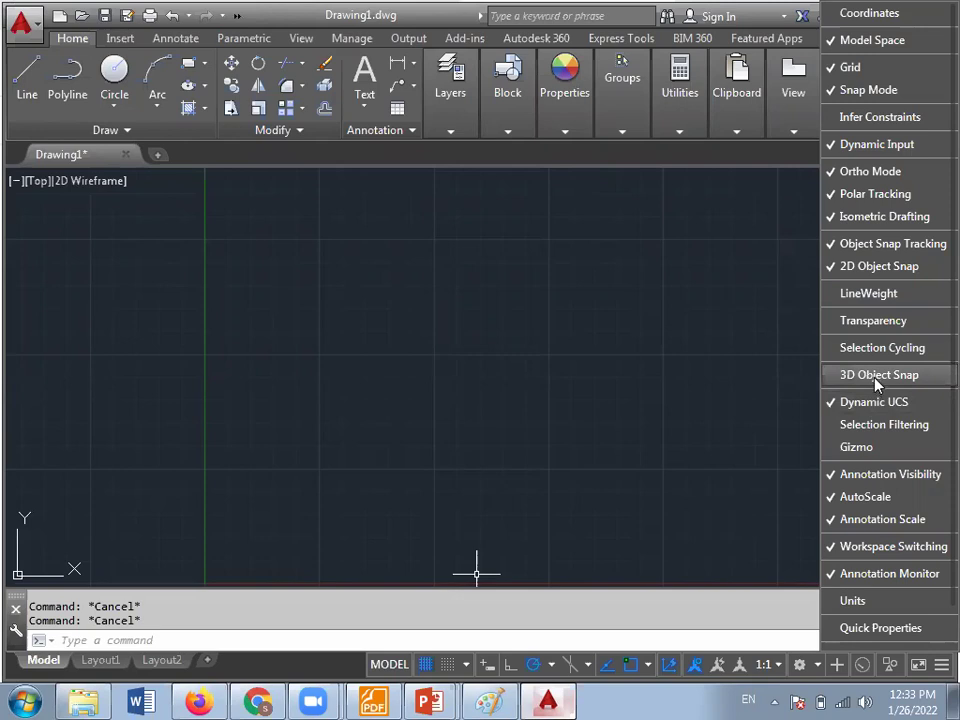
click(658, 698)
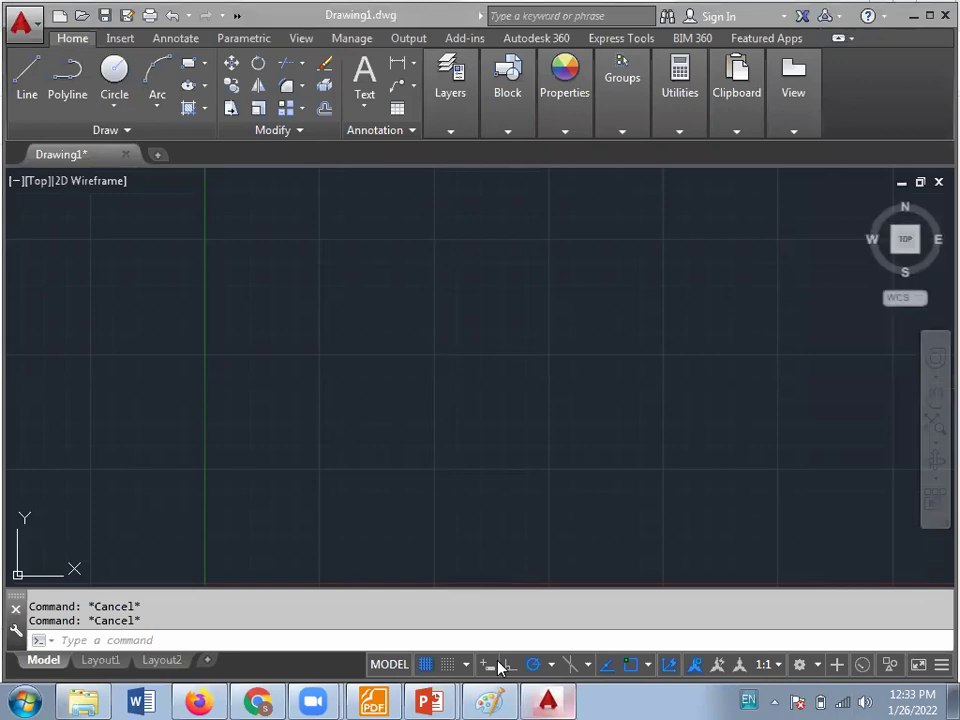